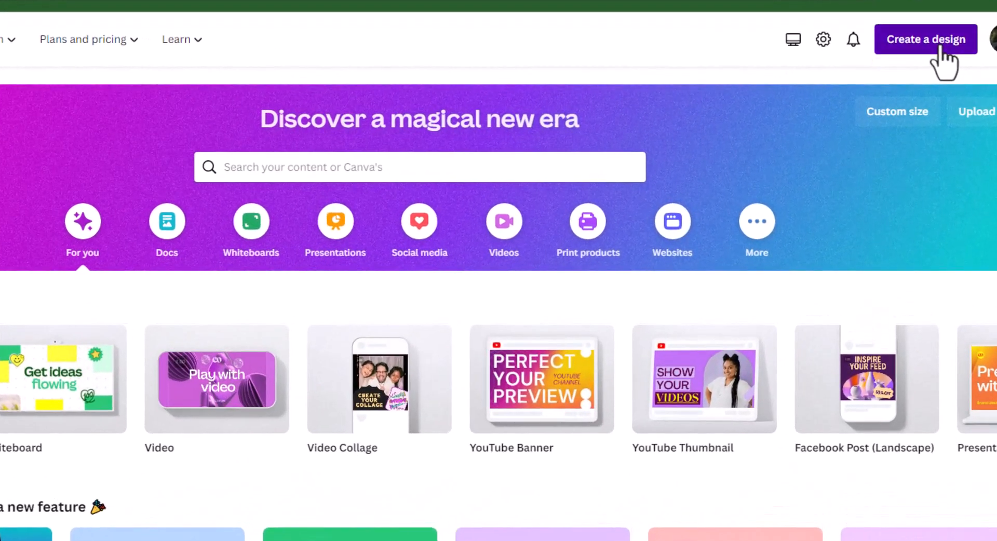
Step: Find the YouTube Thumbnail format among the new design types and create a blank design from it
left_click(915, 75)
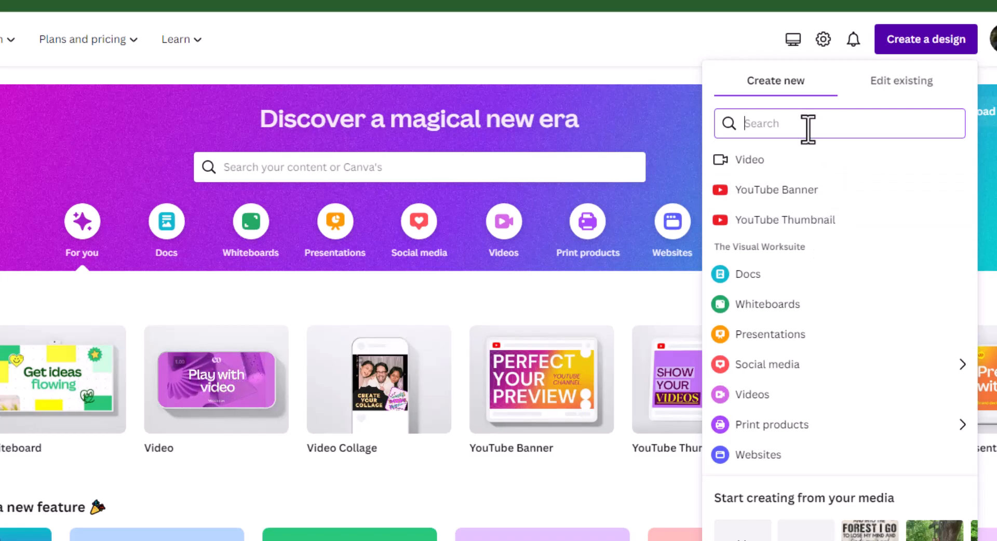
type("Y")
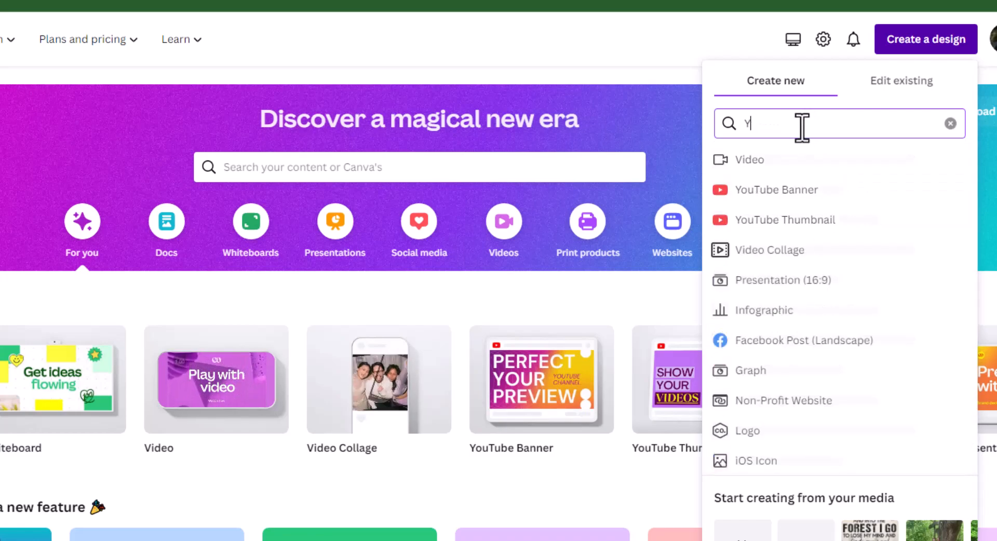
type("ouTube")
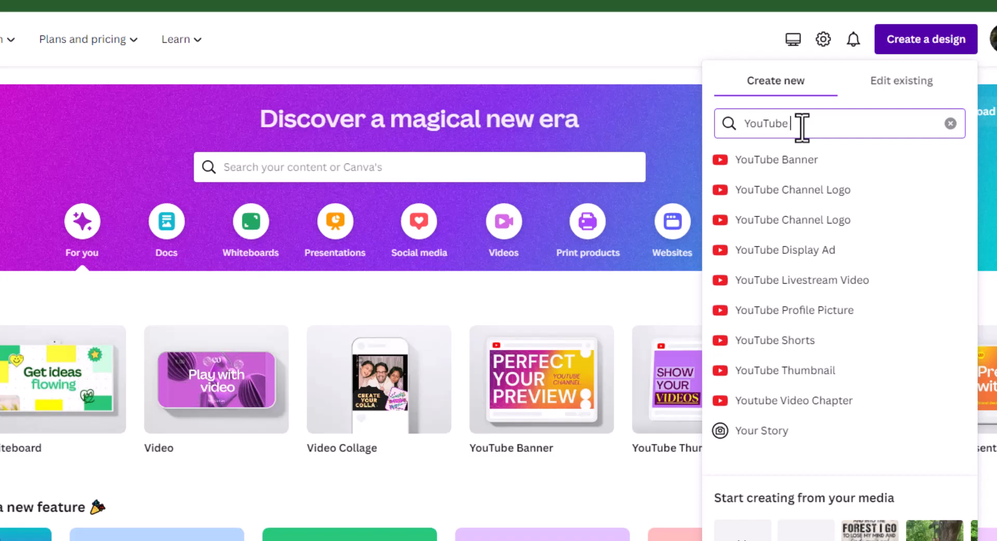
type(" Thumb")
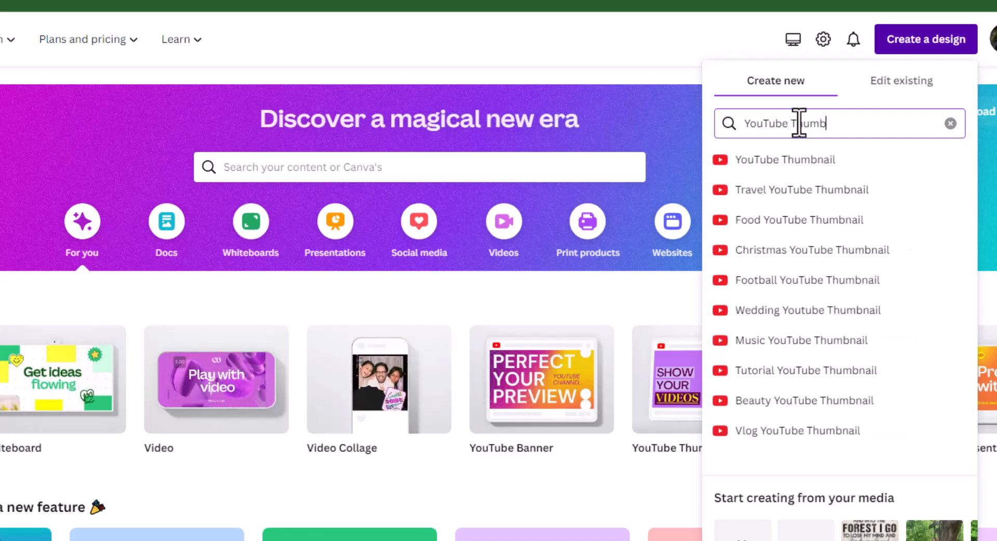
left_click(786, 160)
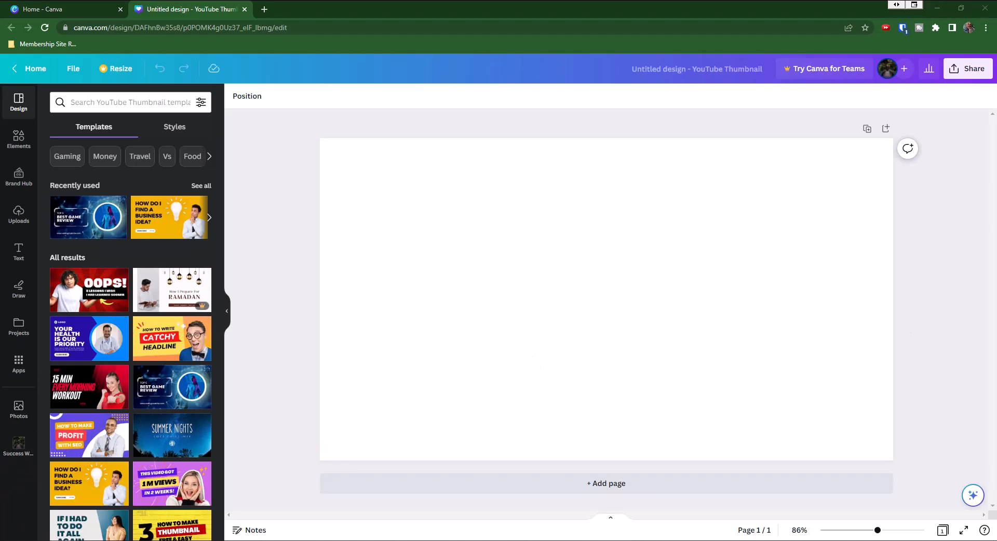
Step: Add the Outlook error screenshot from the file window to the page, enlarge it and place it along the page's right side
left_click_drag(996, 95, 801, 89)
left_click_drag(781, 184, 502, 344)
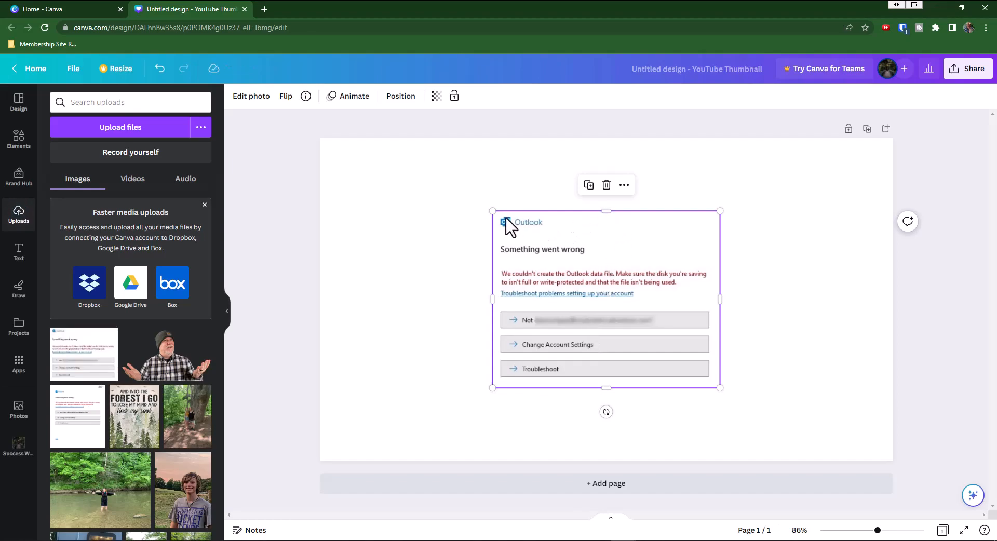
left_click_drag(492, 211, 425, 159)
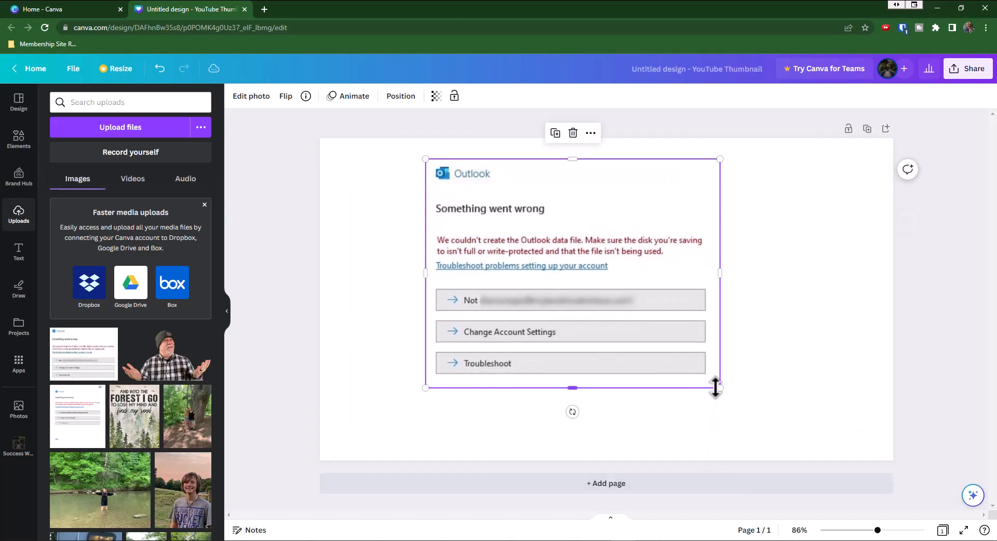
left_click_drag(719, 388, 808, 442)
left_click_drag(707, 317, 811, 292)
left_click(298, 302)
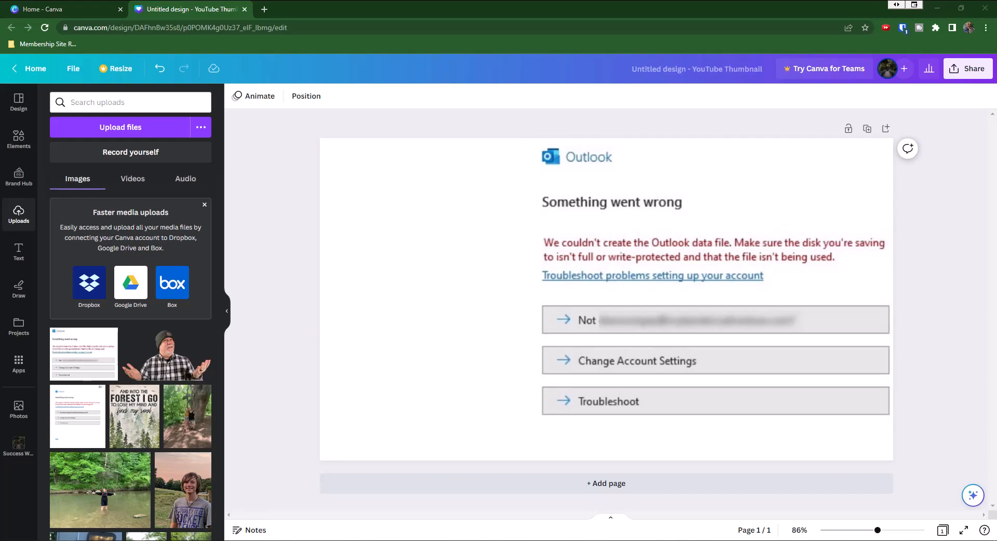
Step: Copy the image of the shrugging man in the beanie from the YouTube Thumbnails folder and move the folder window off the design
left_click_drag(996, 30, 586, 31)
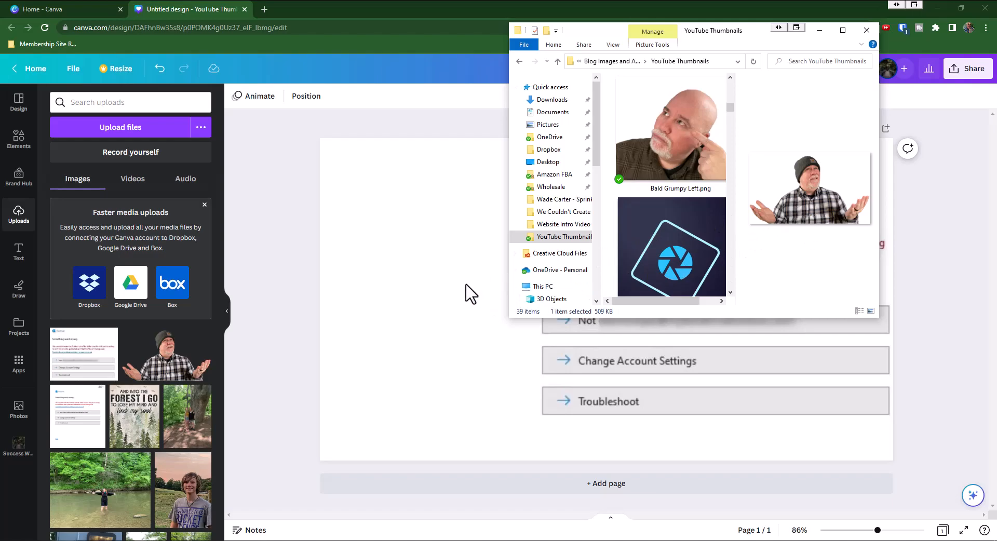
left_click_drag(756, 32, 996, 155)
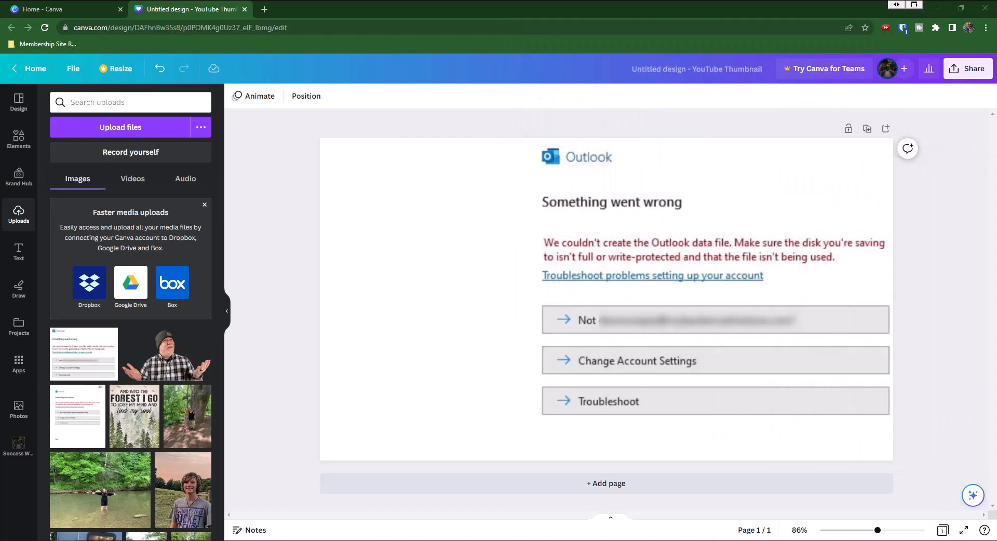
left_click_drag(996, 99, 527, 72)
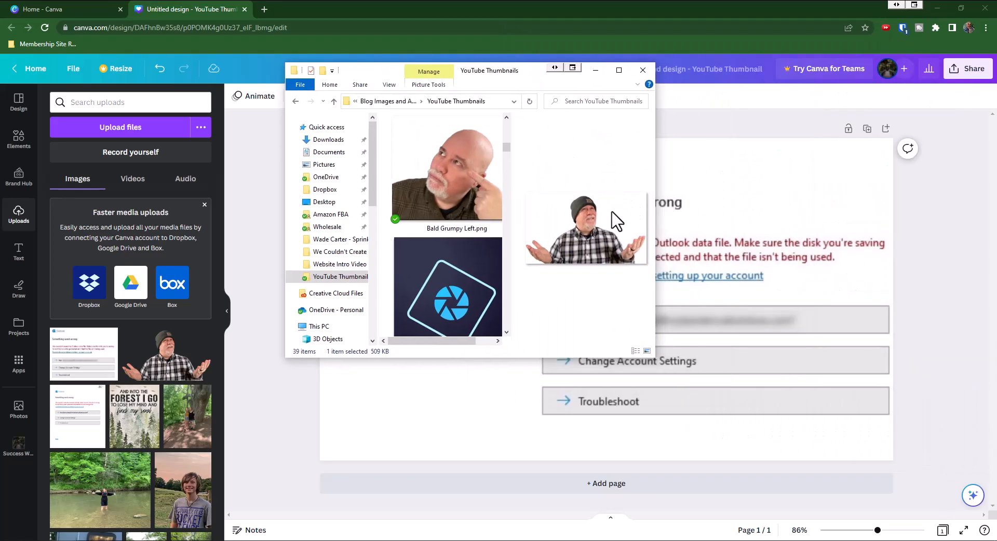
right_click(590, 222)
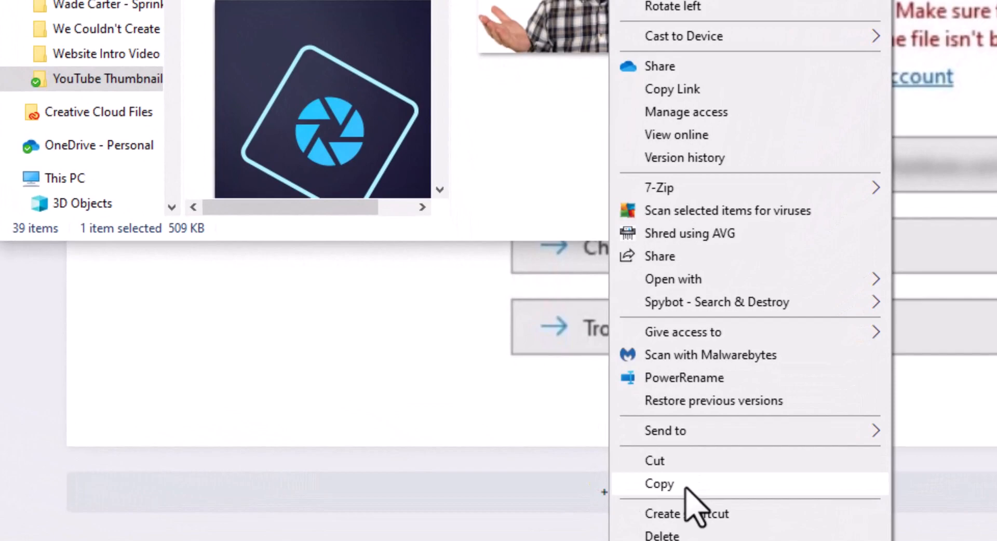
left_click(684, 484)
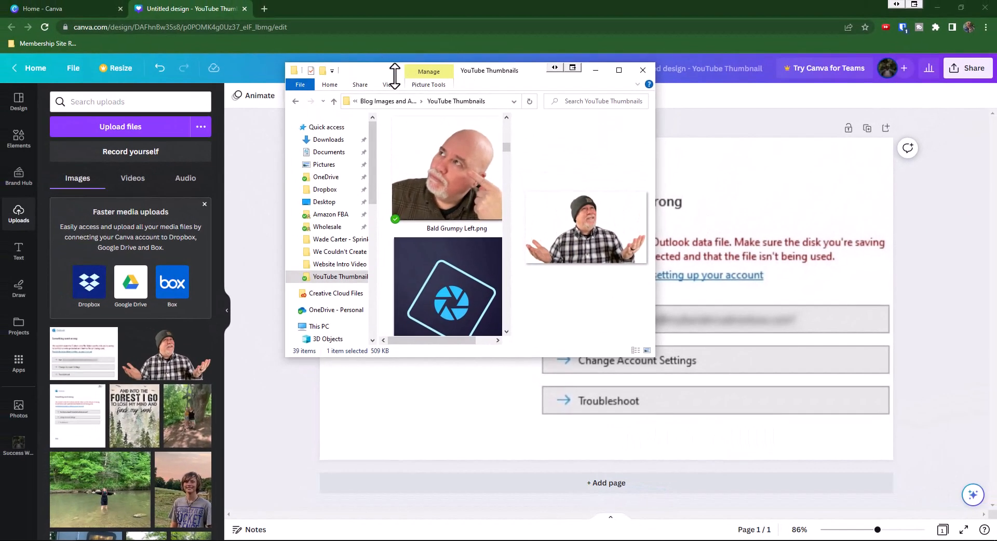
left_click_drag(395, 76, 996, 171)
Step: Try to paste the copied photo onto the page, allowing the site to access the clipboard
left_click(388, 209)
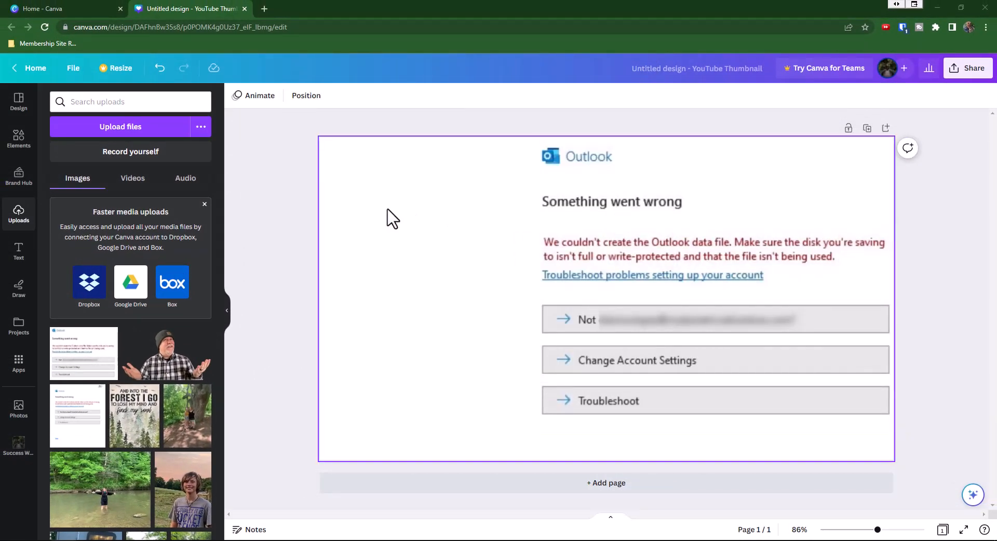
right_click(428, 228)
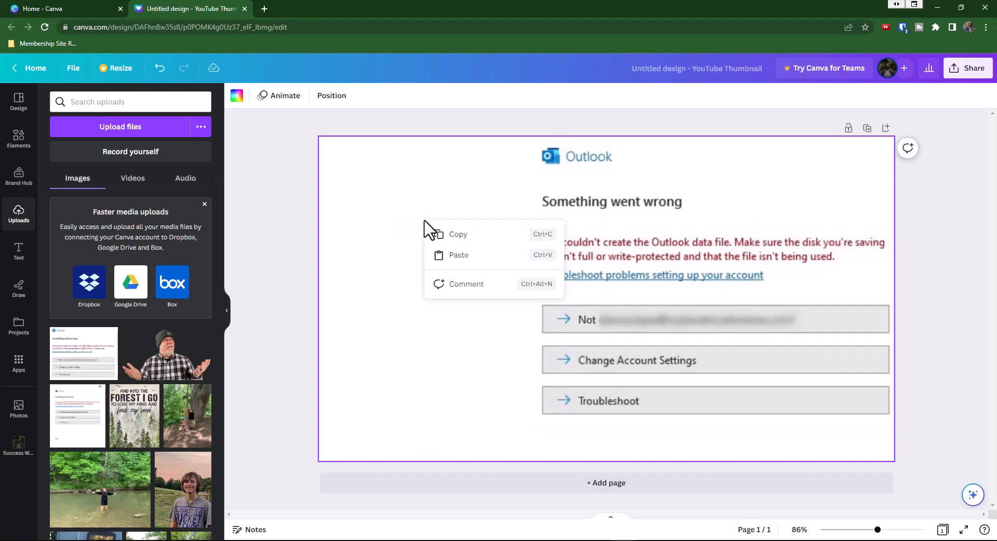
left_click(456, 259)
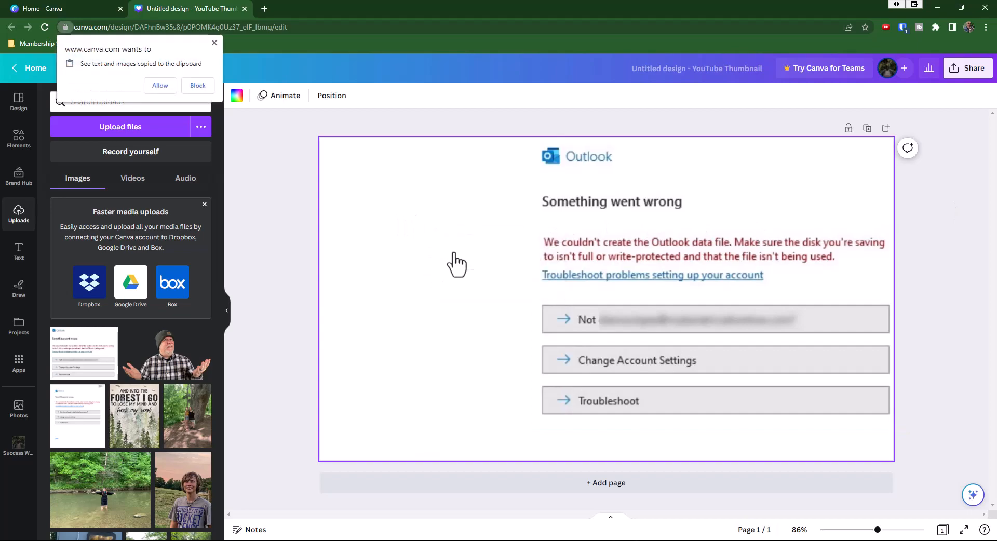
left_click(164, 84)
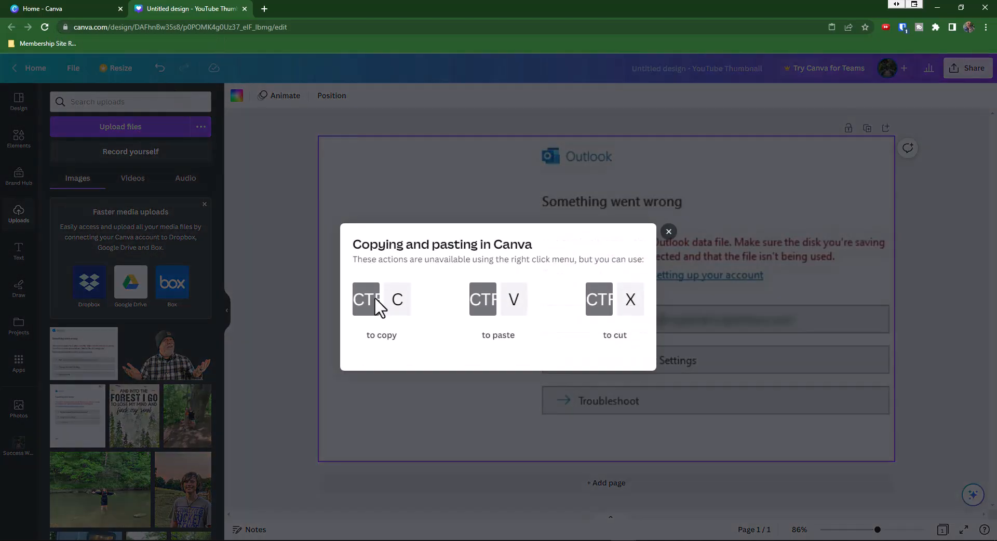
left_click(670, 236)
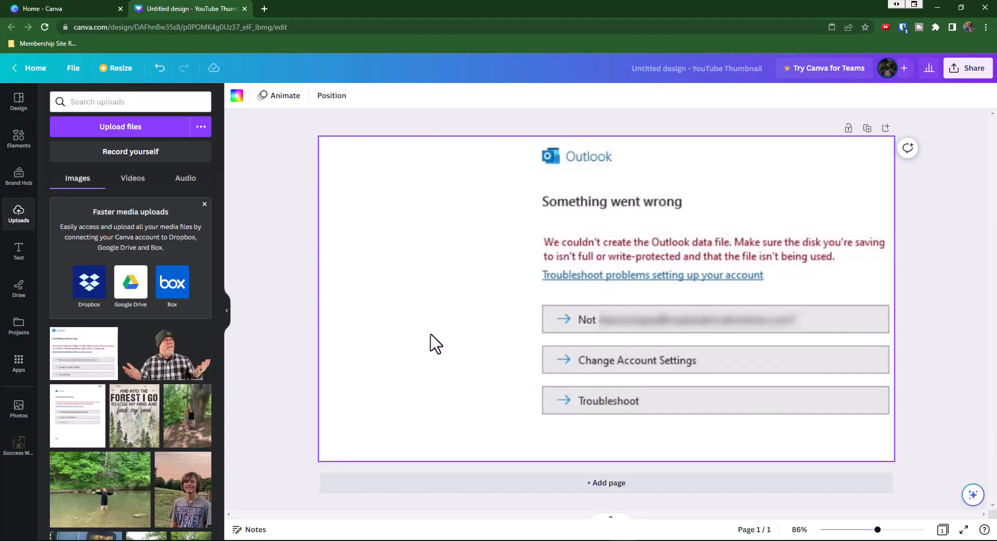
Step: Paste the copied photo of the man and place it in the page's lower-left corner
key("ctrl+v")
left_click_drag(594, 278, 467, 344)
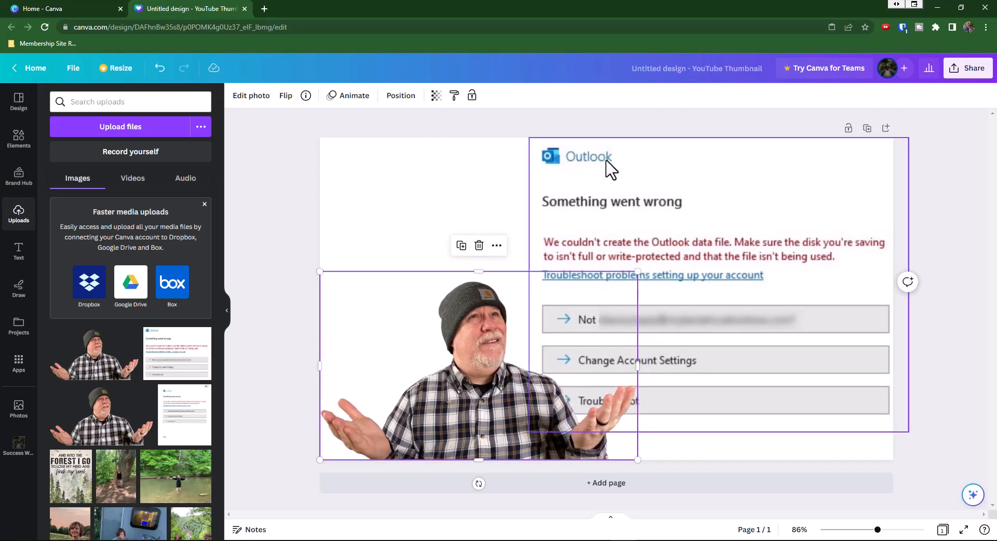
Step: Shrink the Outlook screenshot slightly and reposition it within the upper-right part of the page
left_click_drag(534, 144, 571, 203)
left_click_drag(666, 252, 634, 218)
left_click(292, 241)
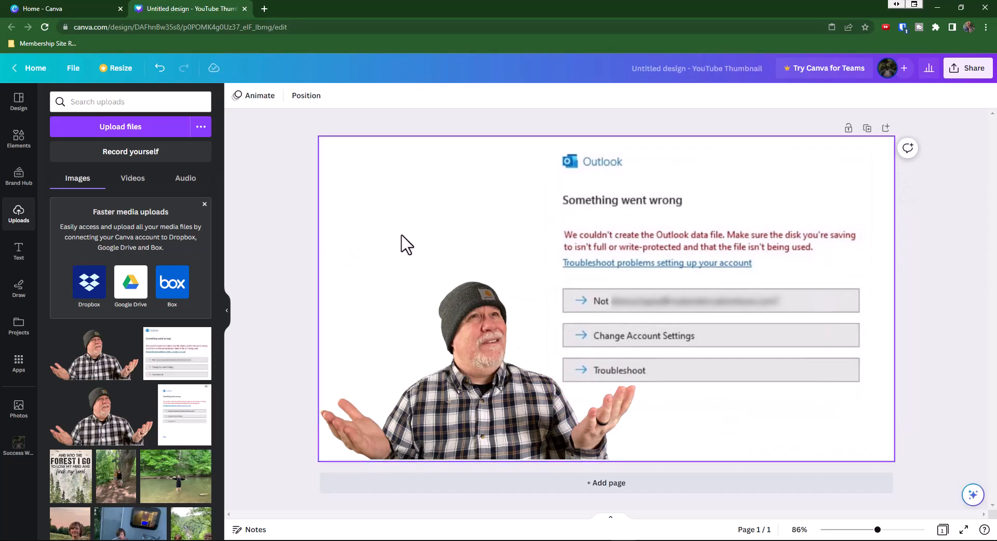
Step: Set the page background to the solid color #718351
left_click(353, 205)
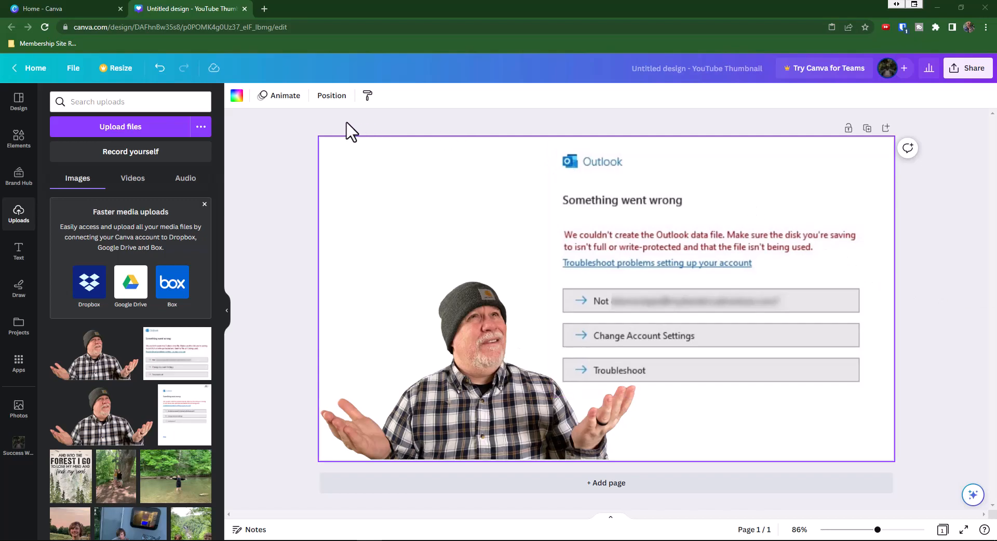
left_click(239, 100)
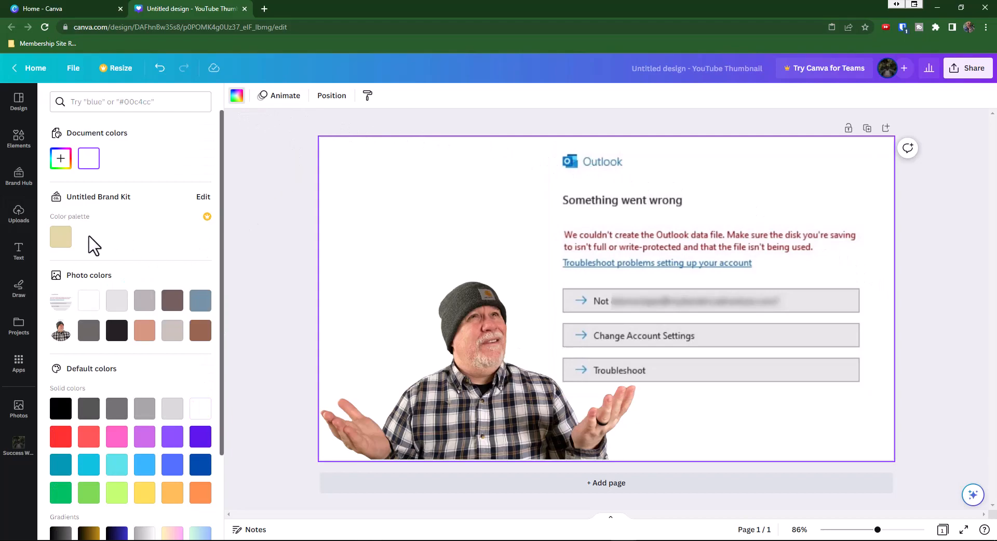
left_click(88, 160)
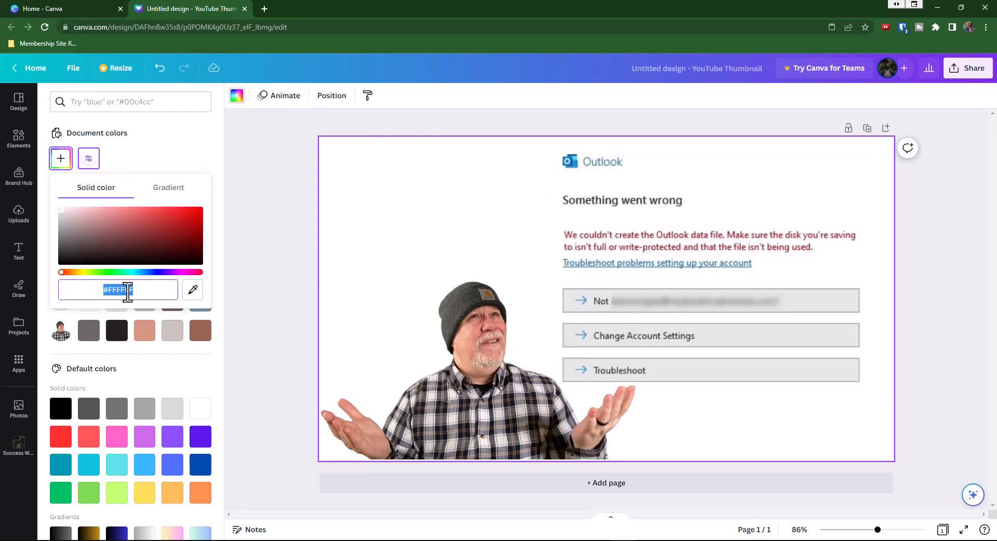
key("ctrl+v")
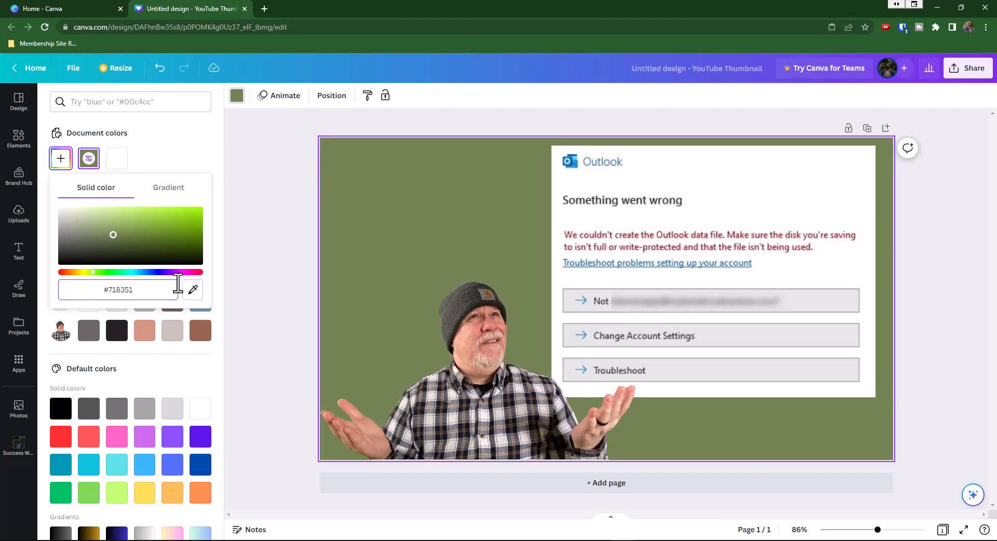
Step: Nudge and enlarge the man's photo, and move the Outlook screenshot into the page's upper-right corner
mouse_move(483, 366)
left_mouse_down()
mouse_move(494, 345)
mouse_move(485, 354)
left_mouse_up()
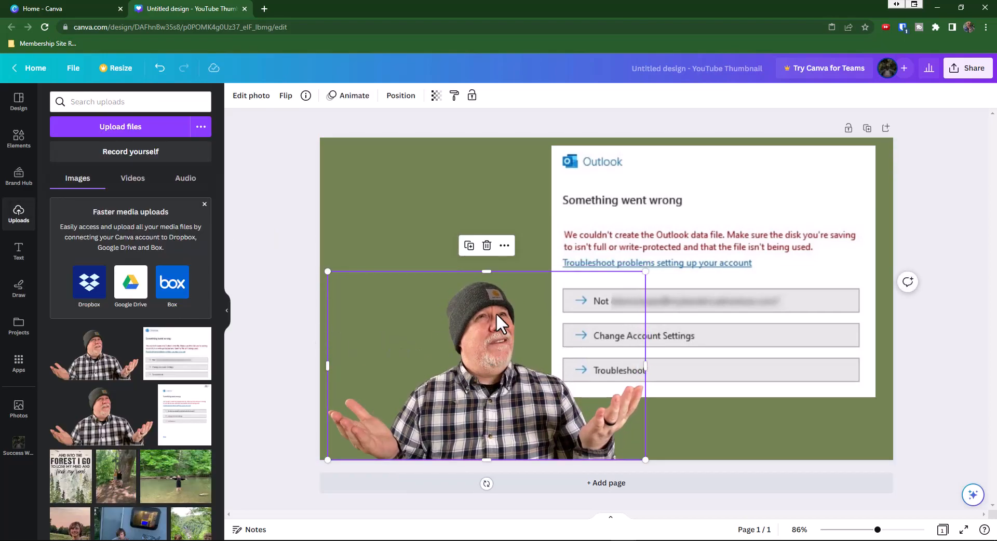
left_click_drag(647, 272, 709, 245)
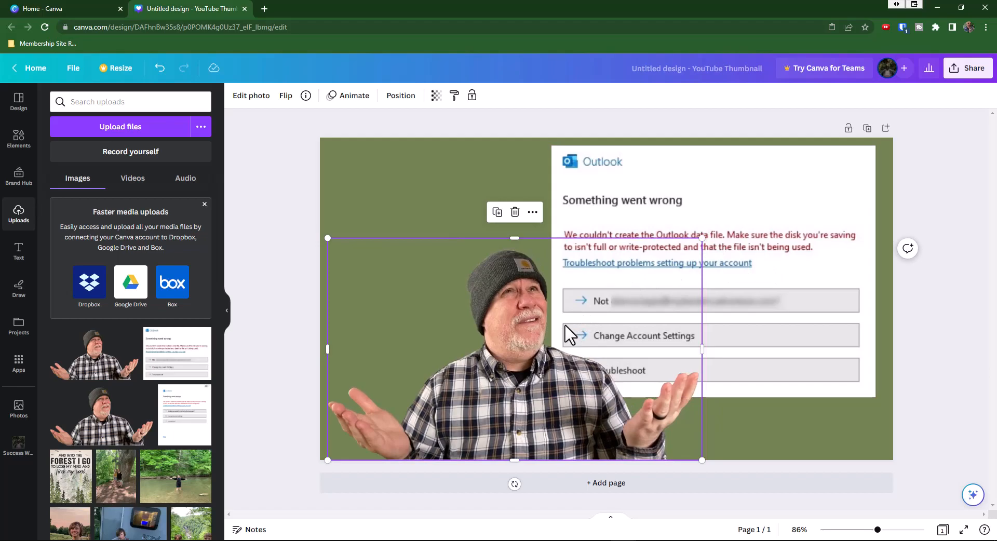
left_click(768, 278)
left_click_drag(768, 278, 784, 261)
left_click(244, 374)
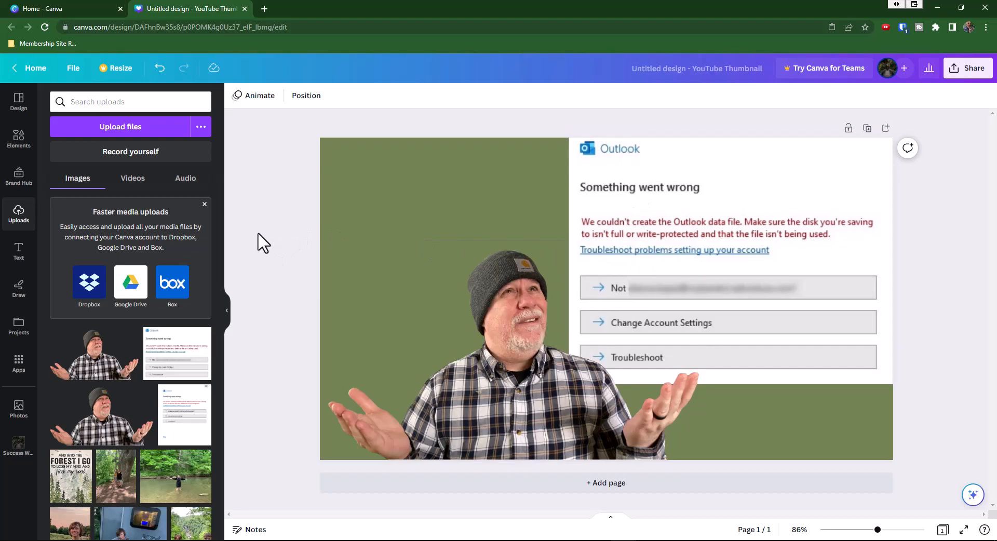
Step: Add a square shape to the page's upper-left area and reshape it into a wide, thin rectangle above the man
left_click(23, 139)
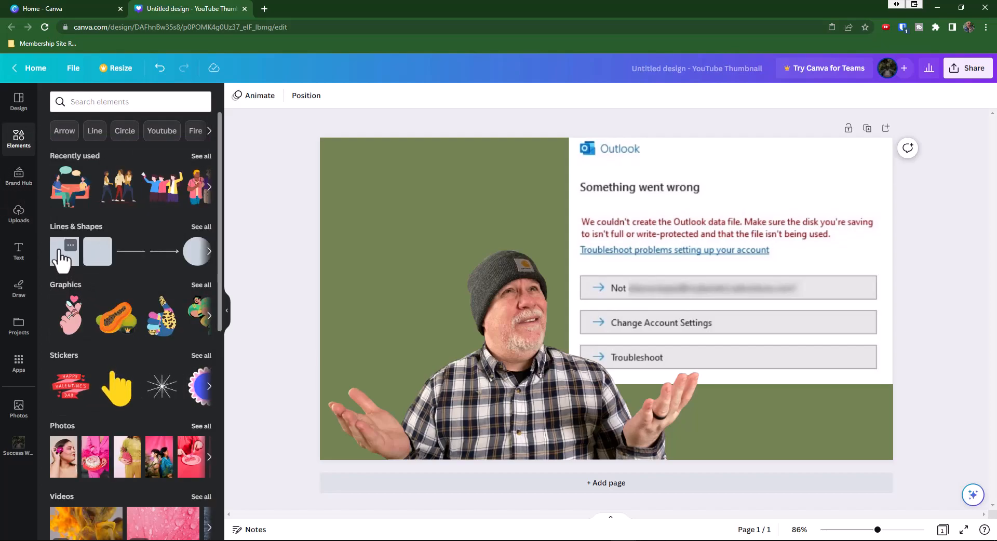
left_click_drag(61, 260, 352, 162)
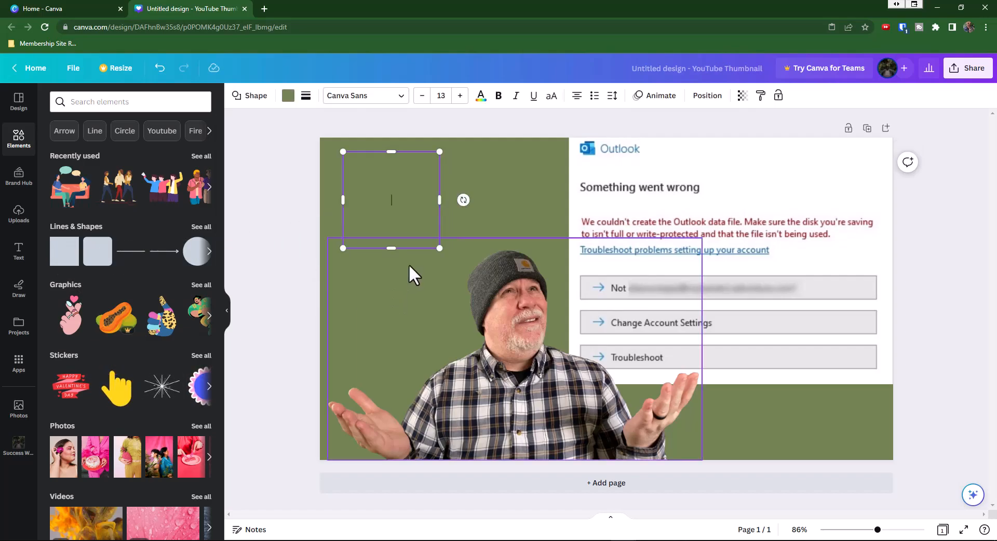
left_click_drag(391, 248, 390, 195)
left_click_drag(439, 173, 532, 188)
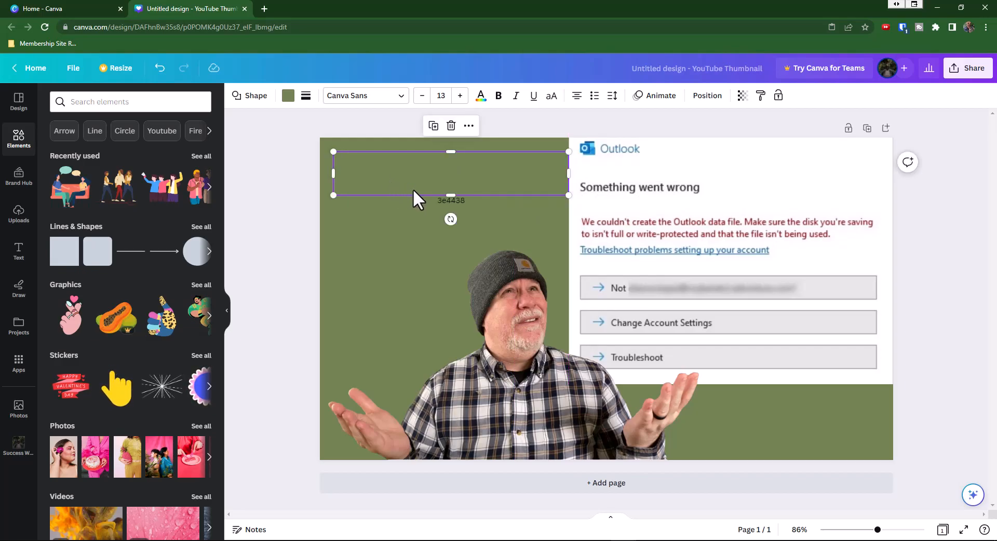
Step: Set the rectangle's fill to the solid color #3E4438
left_click(288, 98)
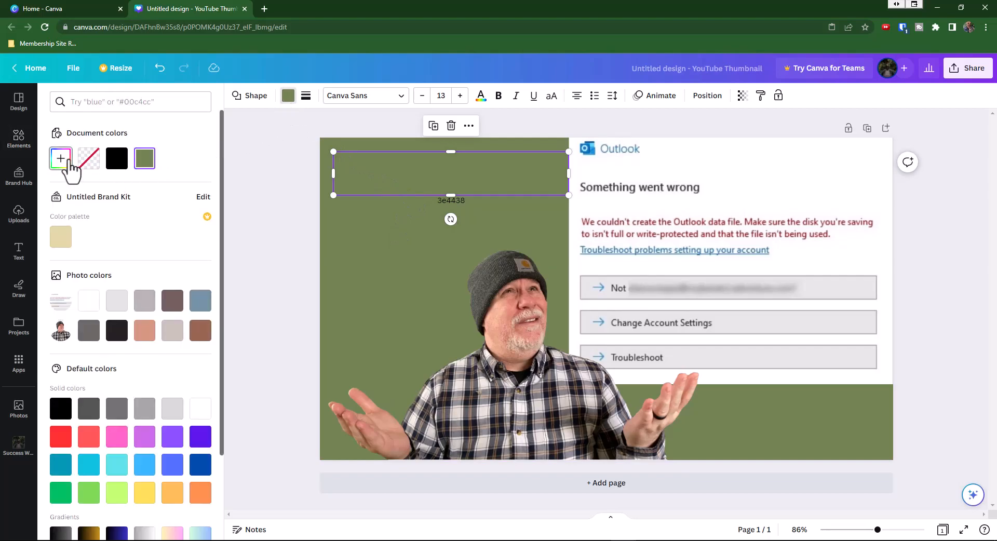
left_click(65, 159)
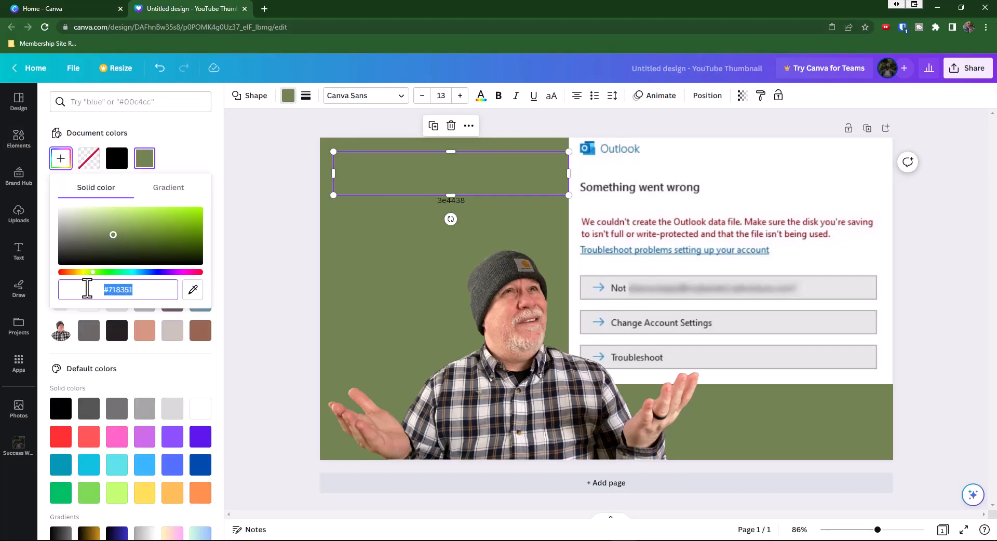
type("3e4438")
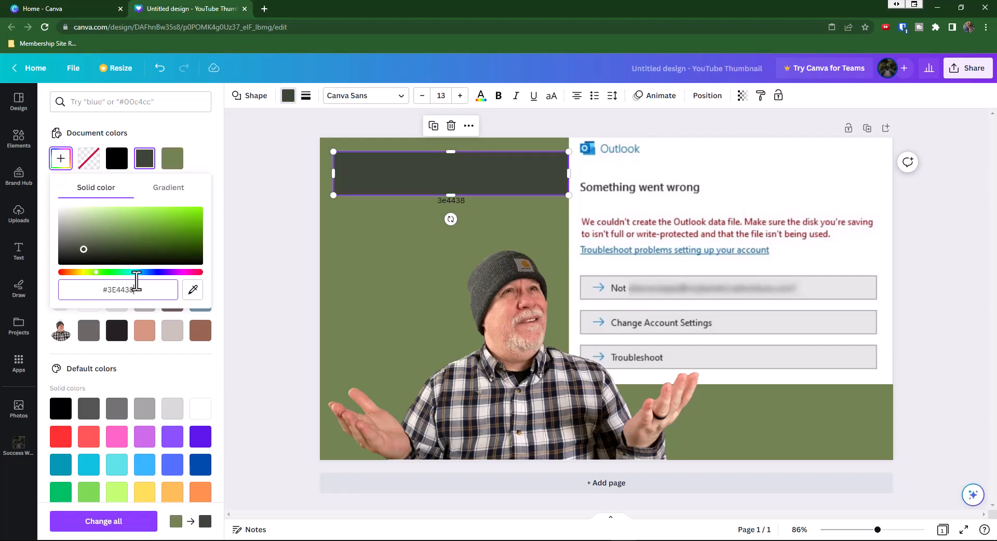
Step: Nudge the rectangle slightly to the left and fill it with the beige brand kit color
mouse_move(476, 182)
left_mouse_down()
mouse_move(458, 178)
mouse_move(467, 183)
left_mouse_up()
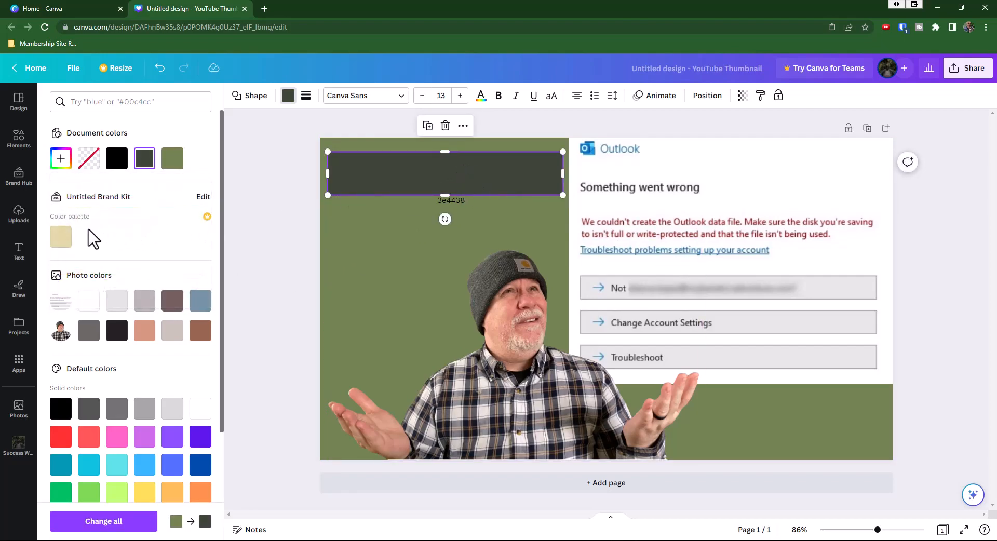
left_click(61, 238)
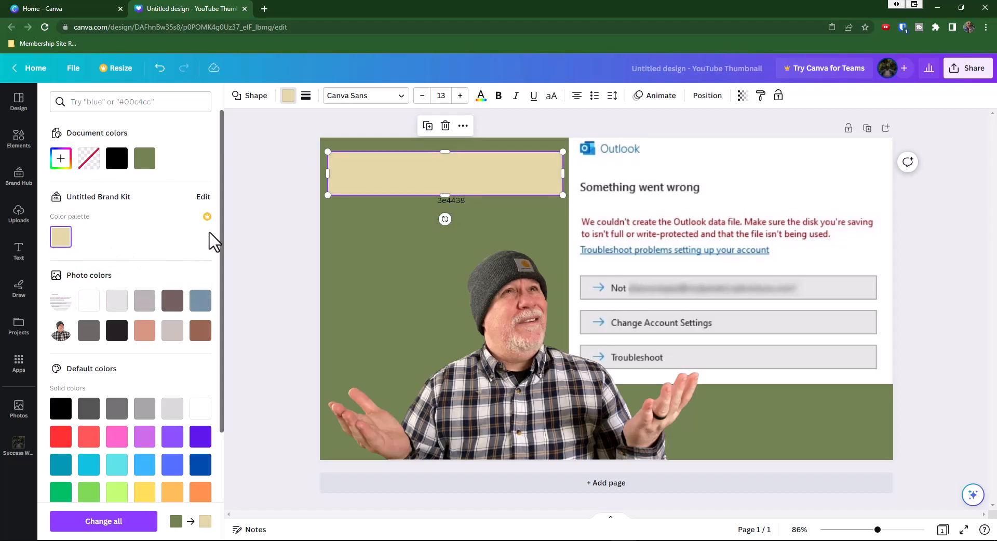
Step: Add a heading text box and place it centered on the beige rectangle above the man
left_click(247, 223)
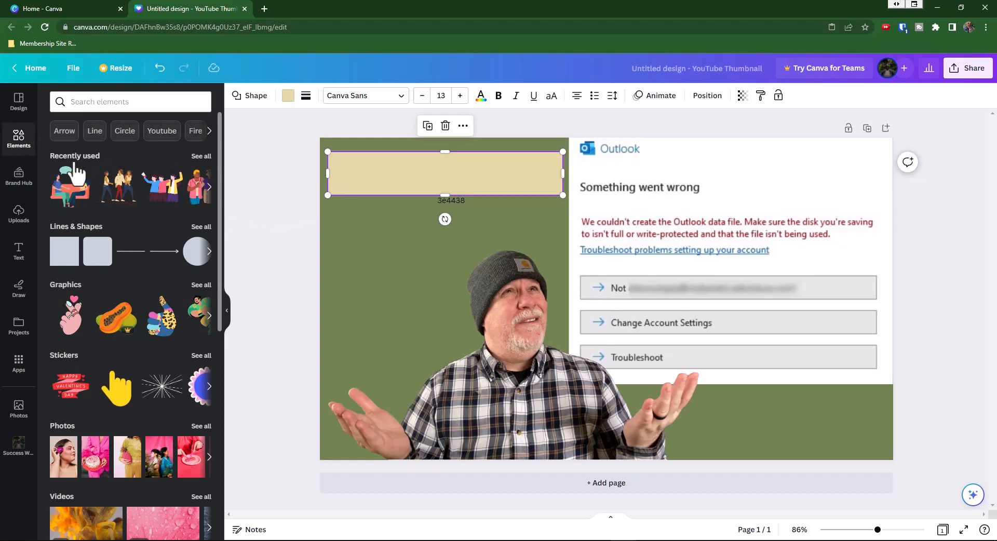
left_click(19, 253)
left_click_drag(106, 236, 387, 165)
left_click(390, 175)
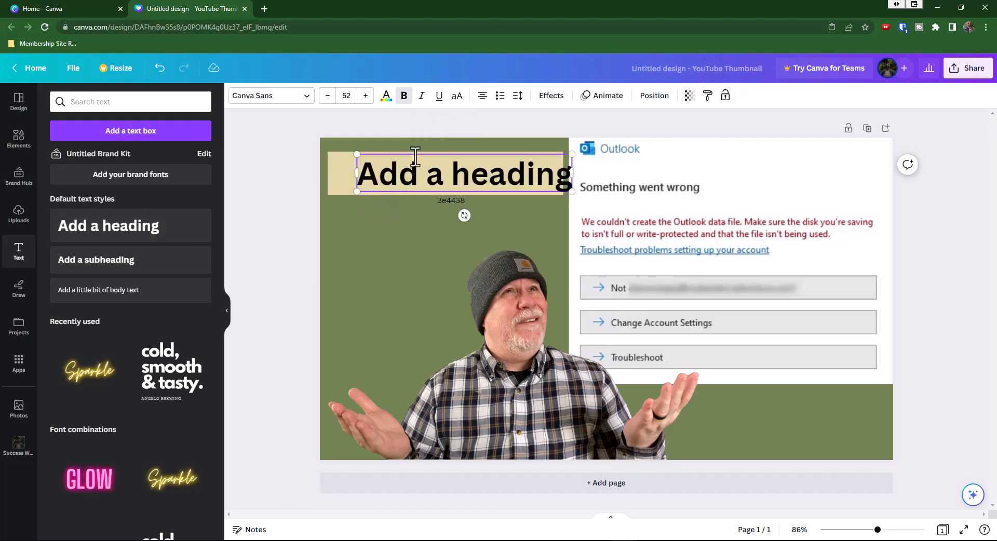
left_click_drag(414, 153, 397, 155)
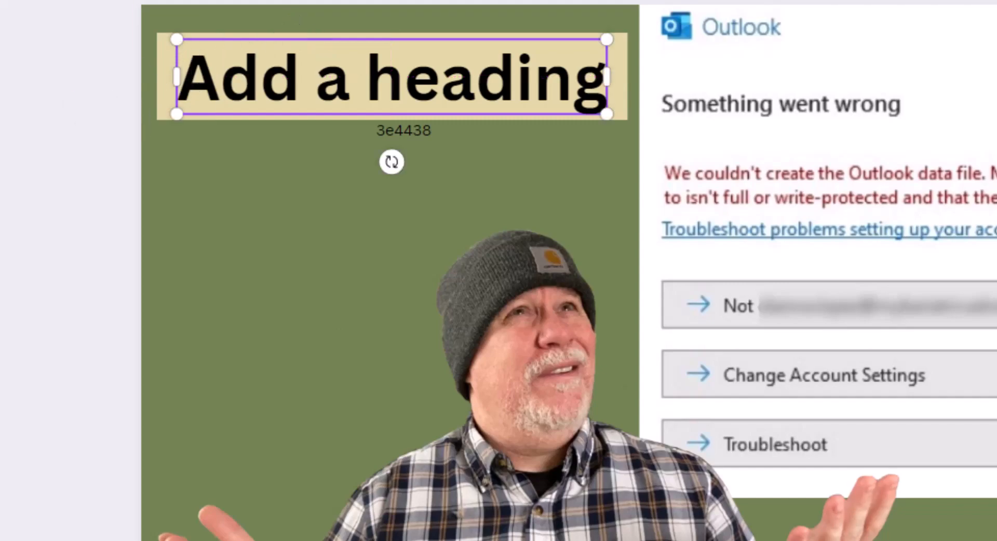
left_click(34, 95)
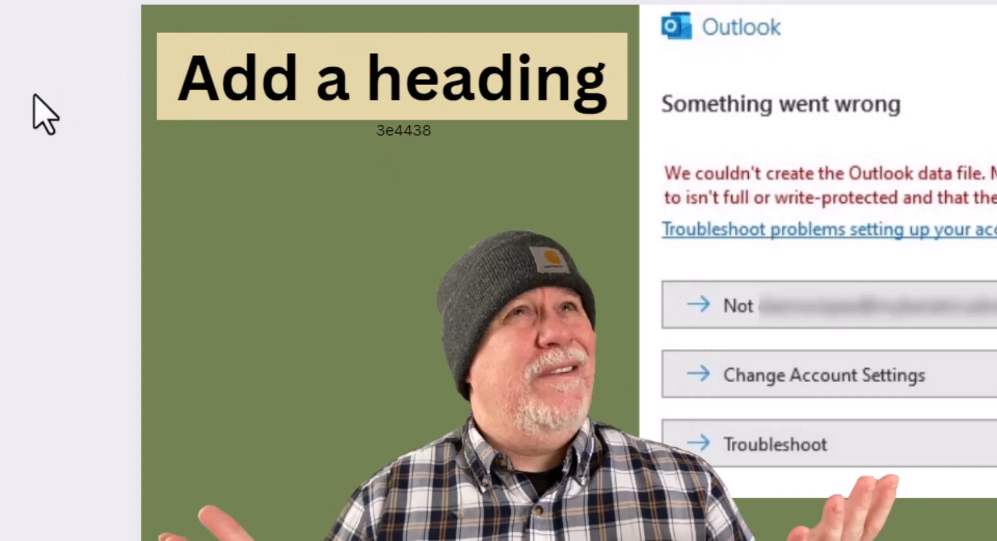
Step: Replace the placeholder heading with the text "Can't Set New"
double_click(240, 73)
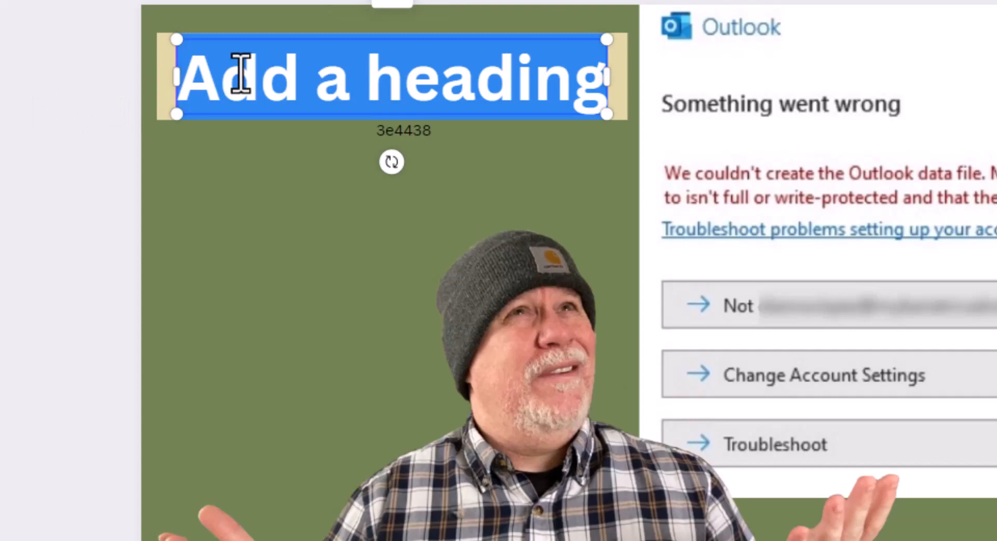
triple_click(559, 88)
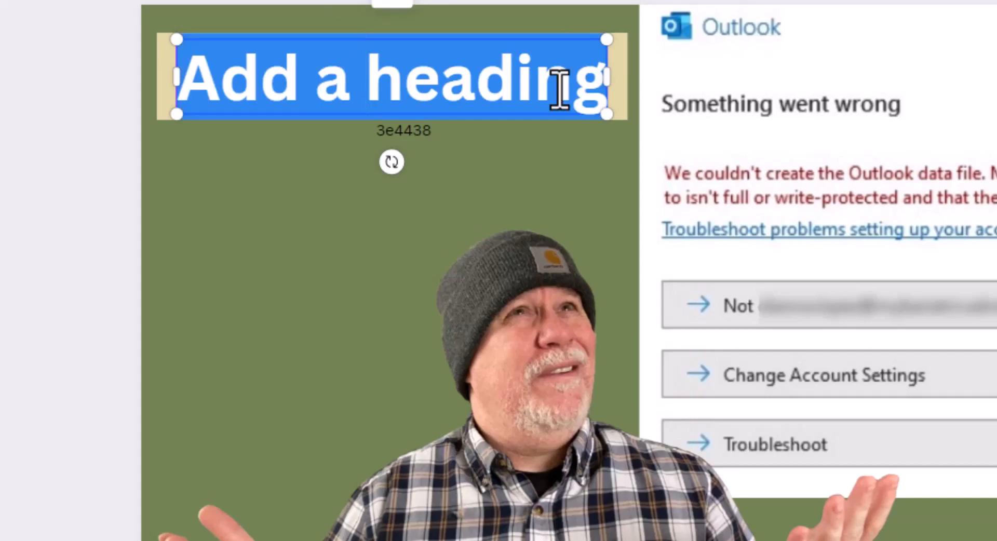
type("Can't")
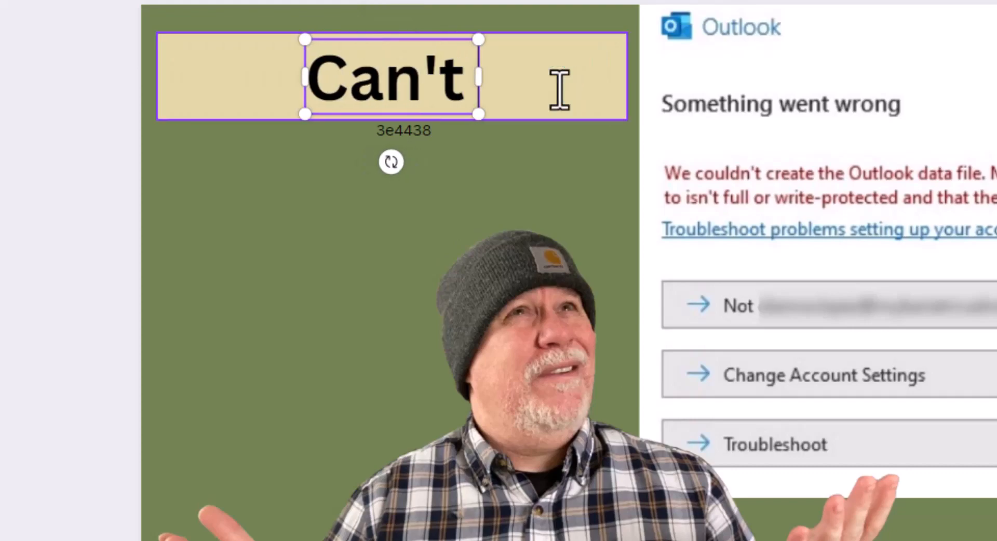
type(" Set New")
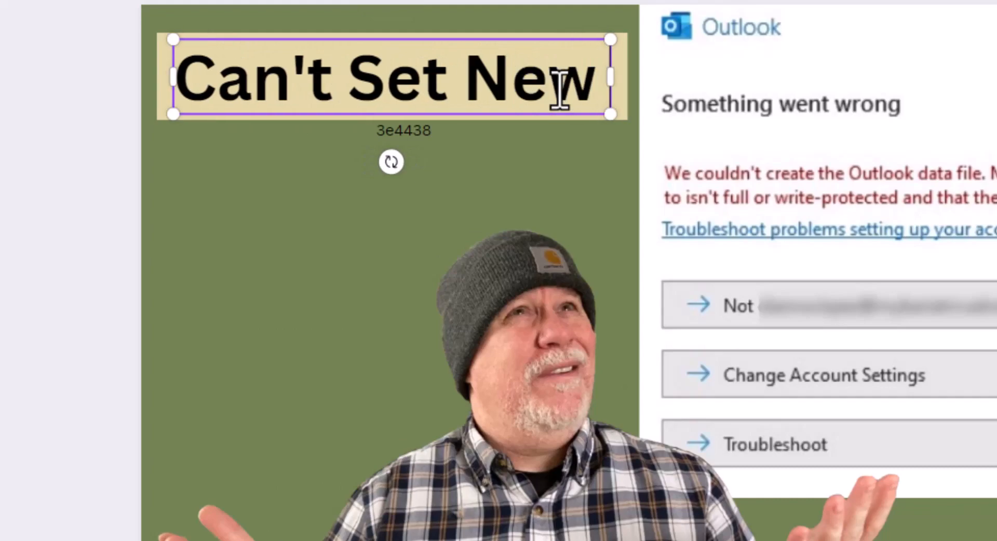
type(" Ou")
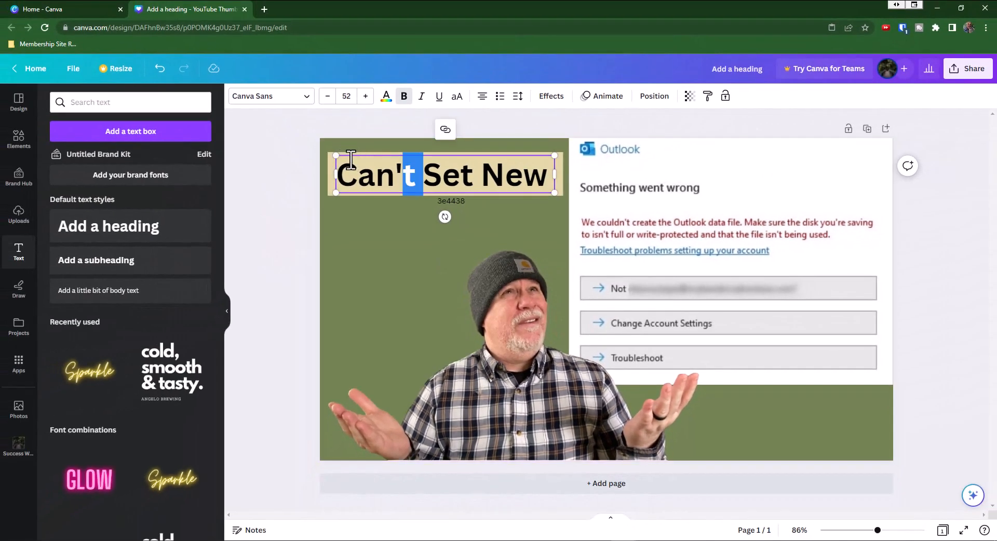
Step: Move the heading aside, then duplicate the beige rectangle, placing one copy directly below the original and another over the Outlook screenshot
left_click_drag(375, 158, 806, 160)
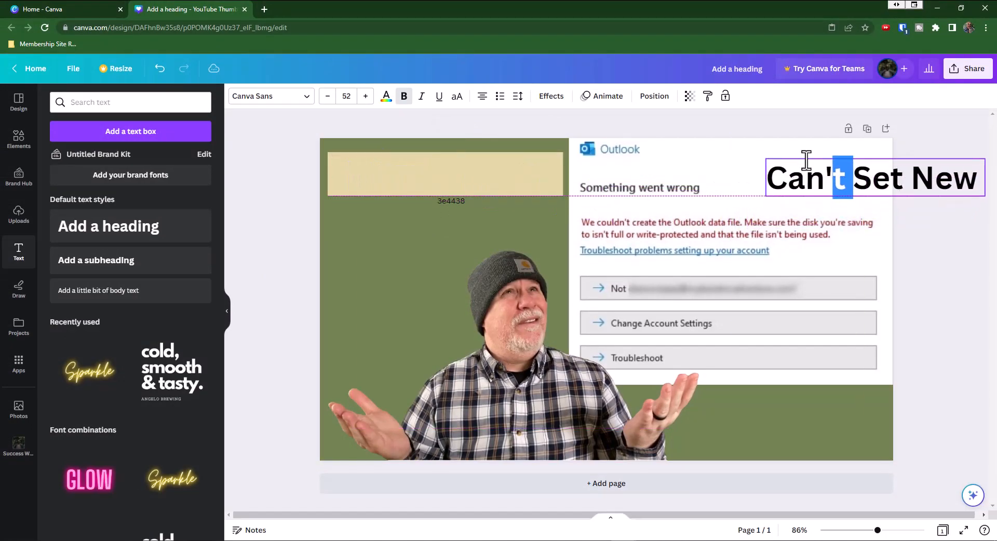
left_click(477, 161)
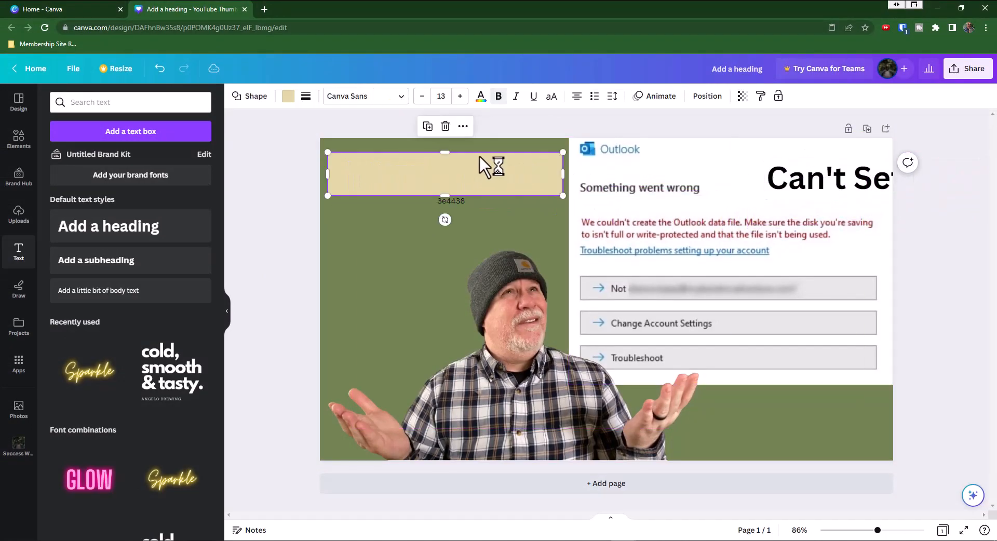
left_click(429, 128)
left_click_drag(421, 178, 784, 272)
left_click_drag(487, 189, 479, 238)
Step: Delete the stray "3e4438" text between the rectangles and move the "Can't Set New" heading back onto the upper rectangle
left_click(456, 201)
double_click(456, 201)
key("BackSpace")
left_click(780, 179)
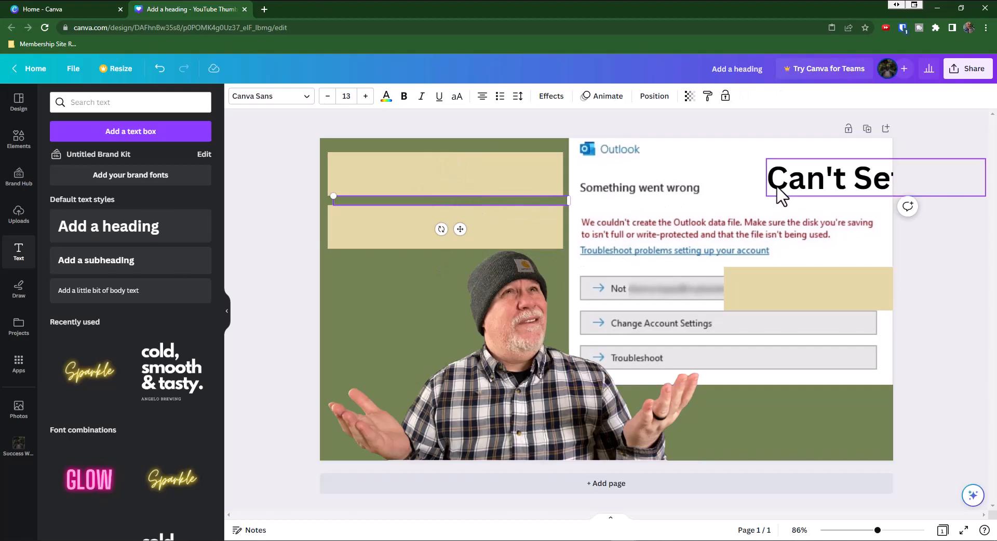
left_click_drag(781, 179, 373, 178)
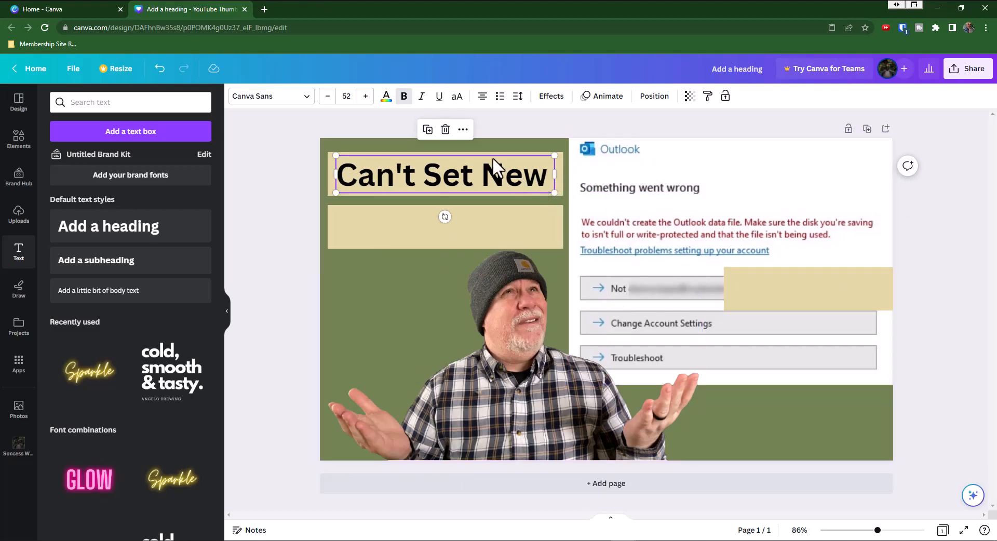
Step: Duplicate the heading onto the second rectangle and change the copy's text to "Outlook Account"
left_click(427, 129)
left_click_drag(446, 160, 447, 223)
double_click(449, 224)
type("O")
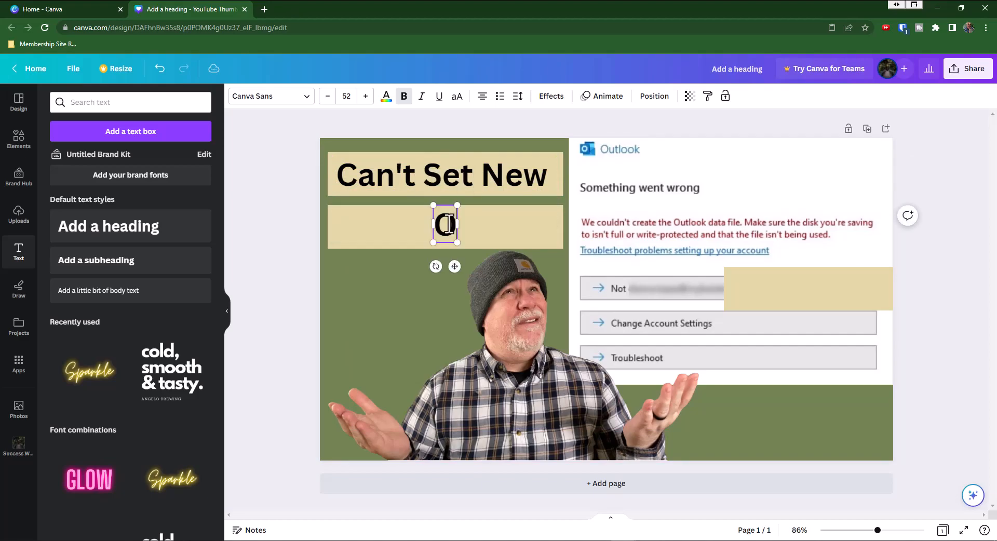
type("utlook")
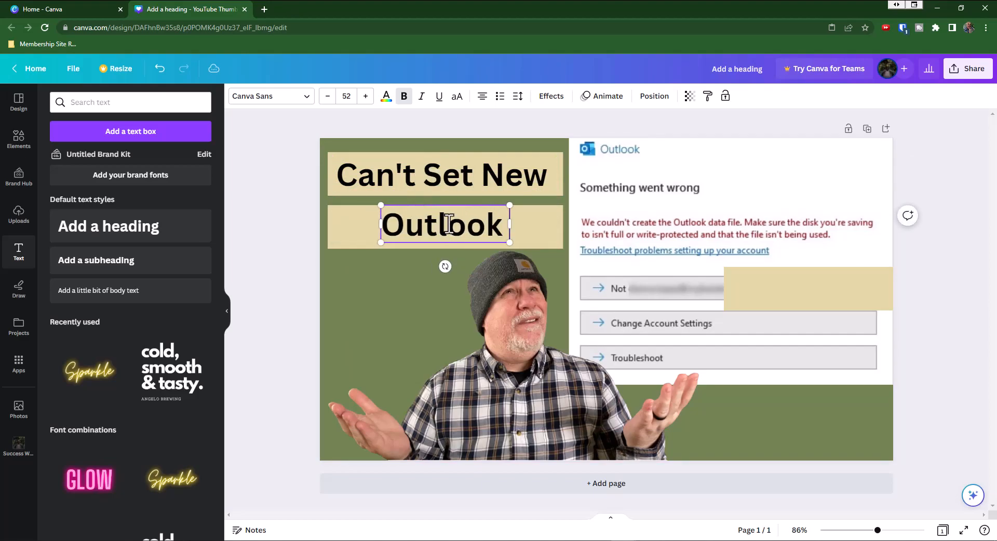
type(" Account")
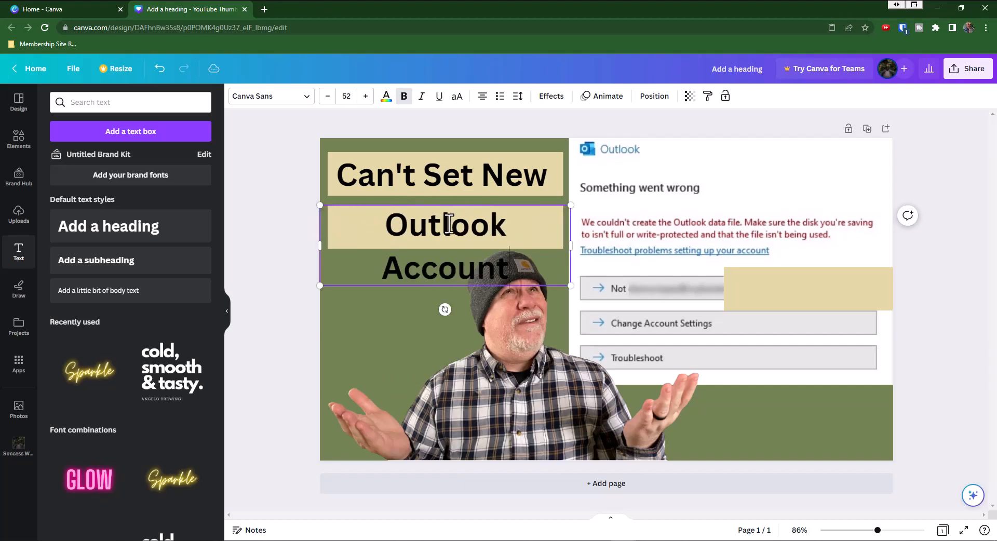
Step: Set the font size of the "Outlook Account" text to 45 and center it on the second rectangle
left_click_drag(391, 227, 510, 270)
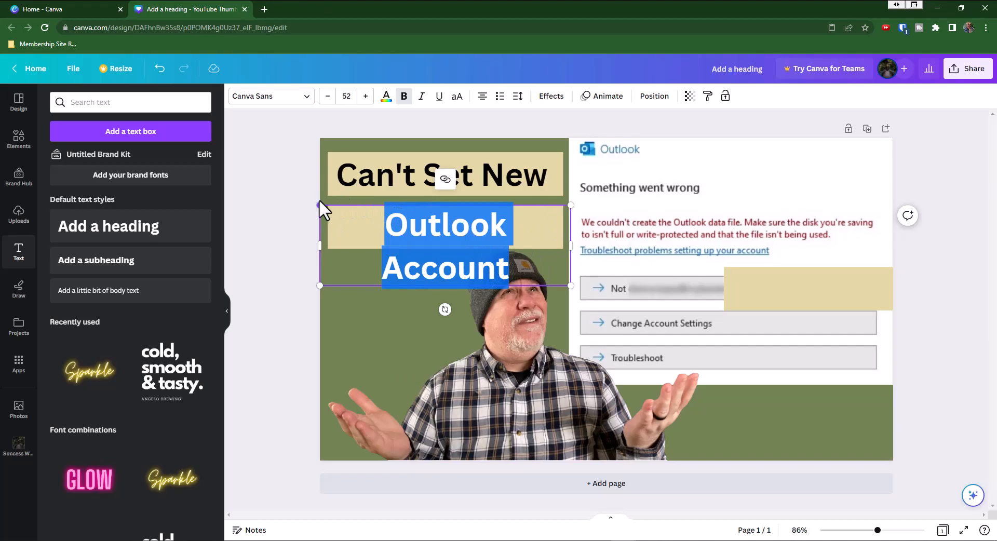
left_click(328, 99)
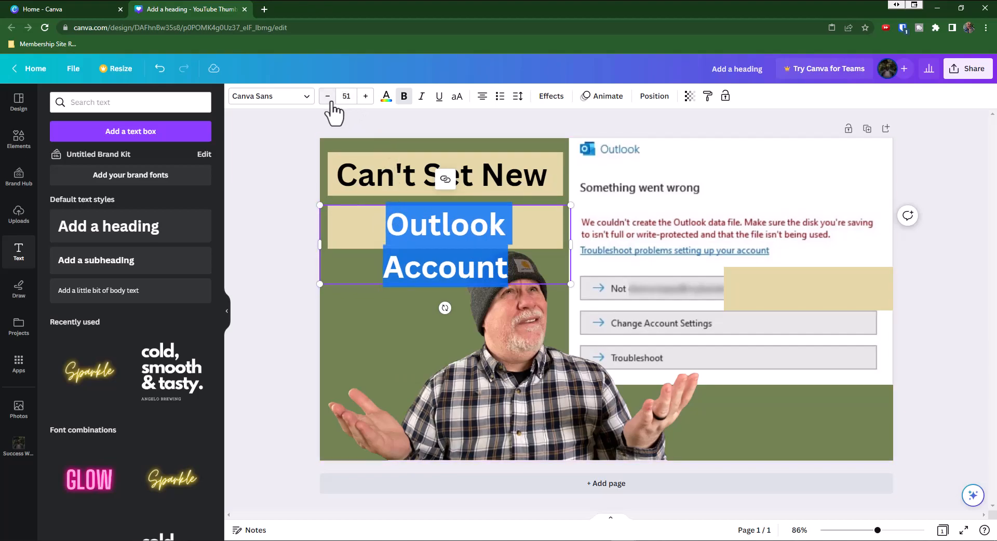
left_click(328, 98)
left_click(328, 98)
left_click(328, 98)
left_click(328, 97)
left_click(327, 97)
left_click(328, 98)
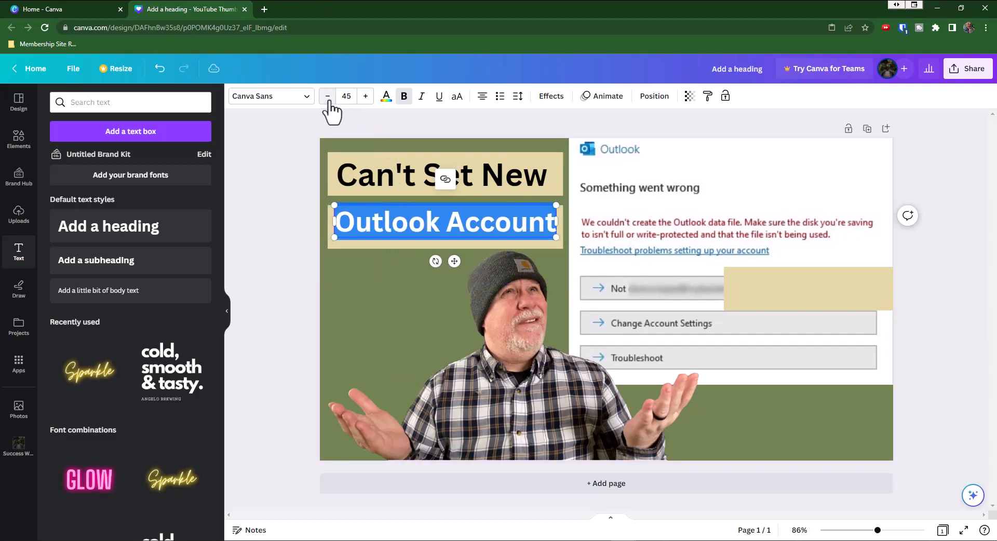
left_click(295, 254)
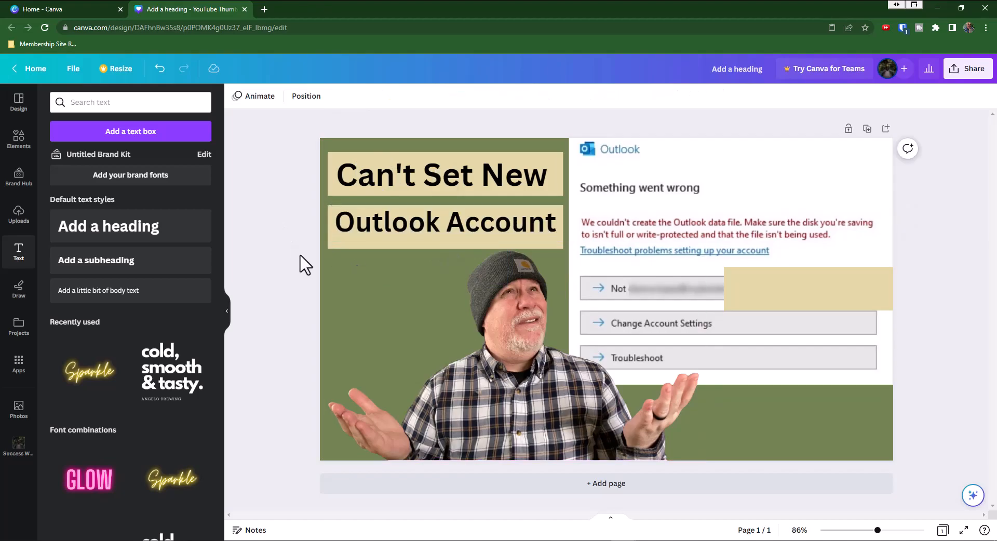
left_click(369, 226)
left_click_drag(369, 222, 370, 228)
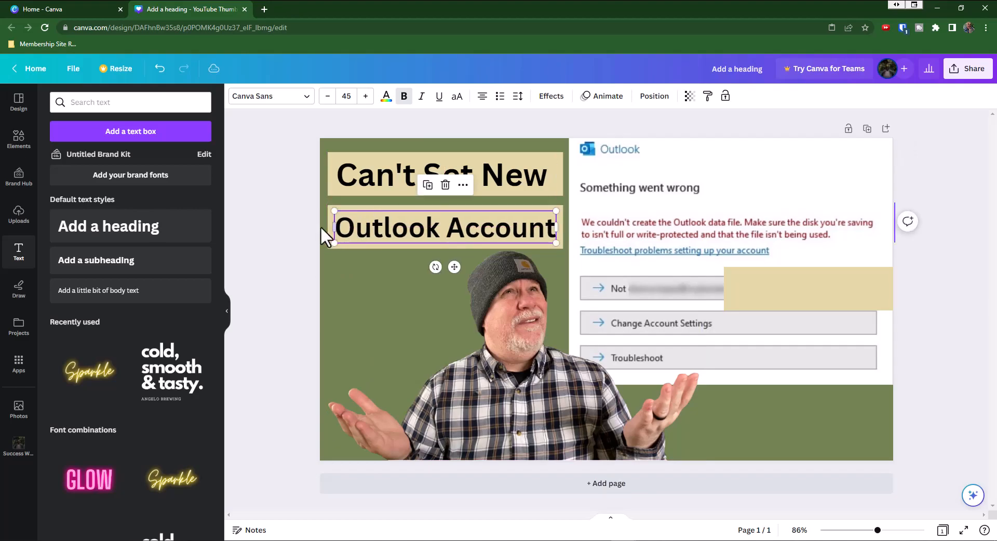
left_click(280, 222)
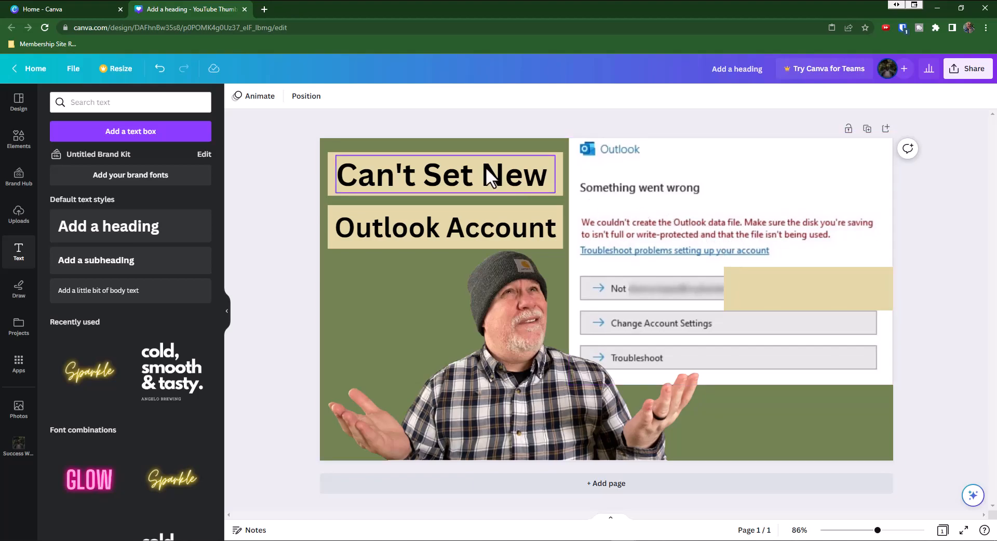
Step: Change the color of the "Outlook Account" text to the document's beige
left_click(438, 226)
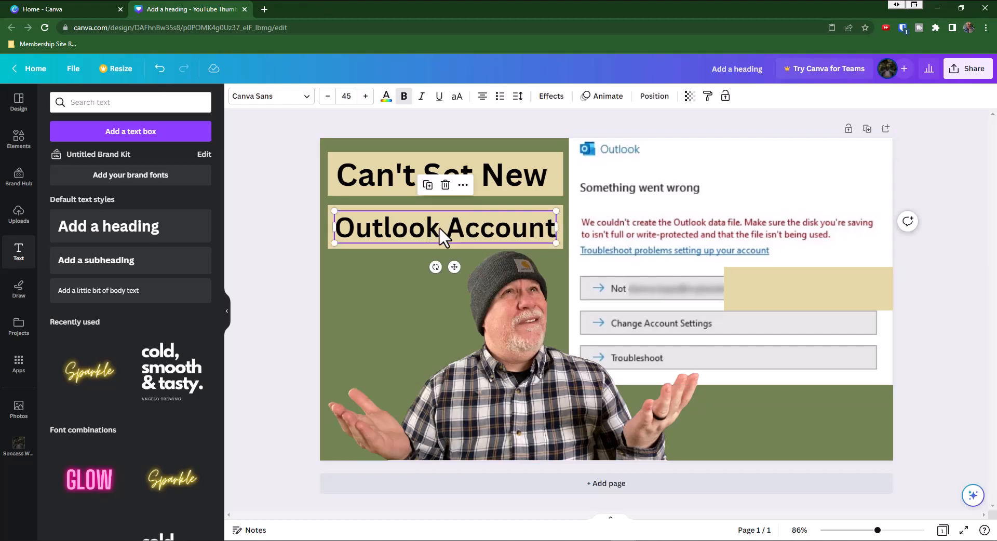
left_click(438, 226)
left_click(385, 96)
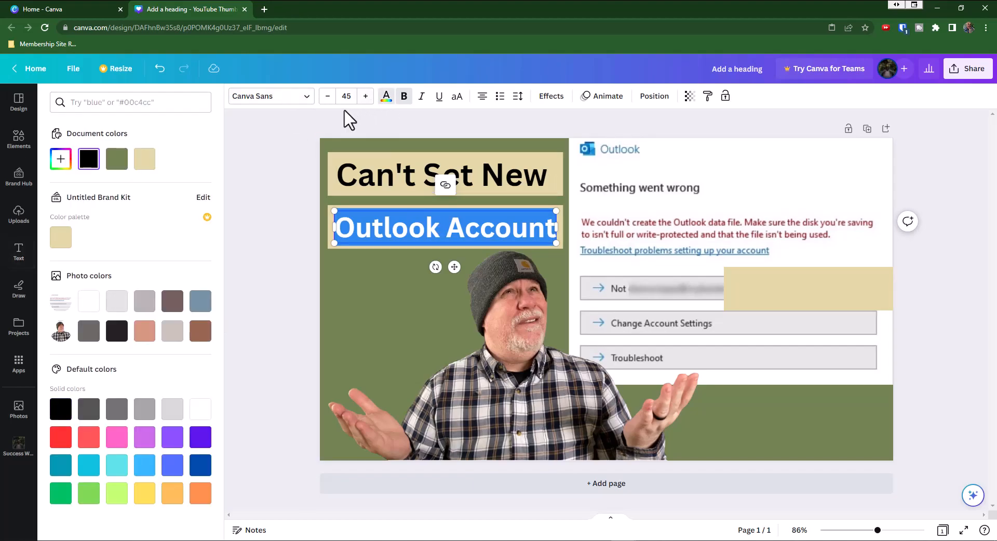
left_click(145, 159)
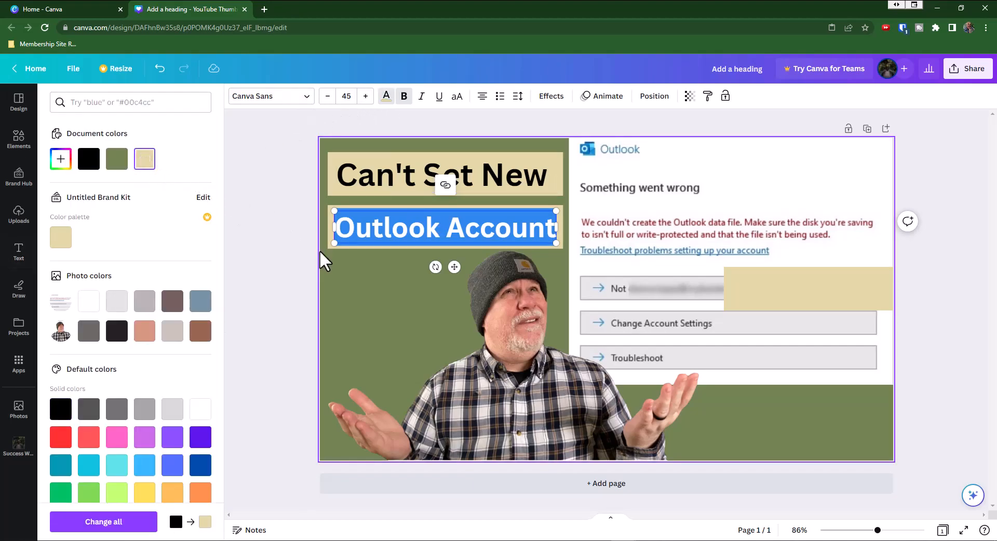
left_click(360, 269)
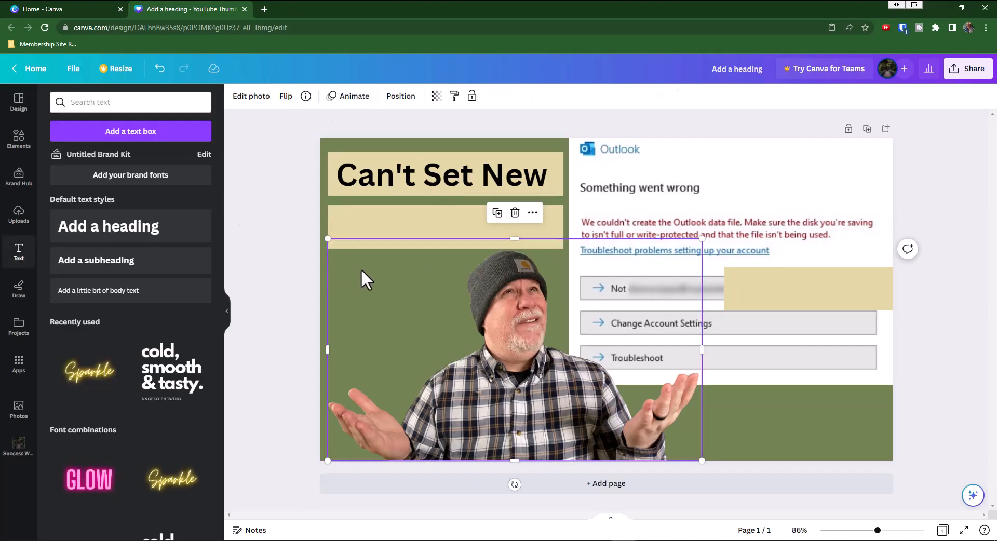
Step: Move the beige "Outlook Account" text to the page's lower-right area and fill the second rectangle with black
left_click(370, 213)
left_click(387, 98)
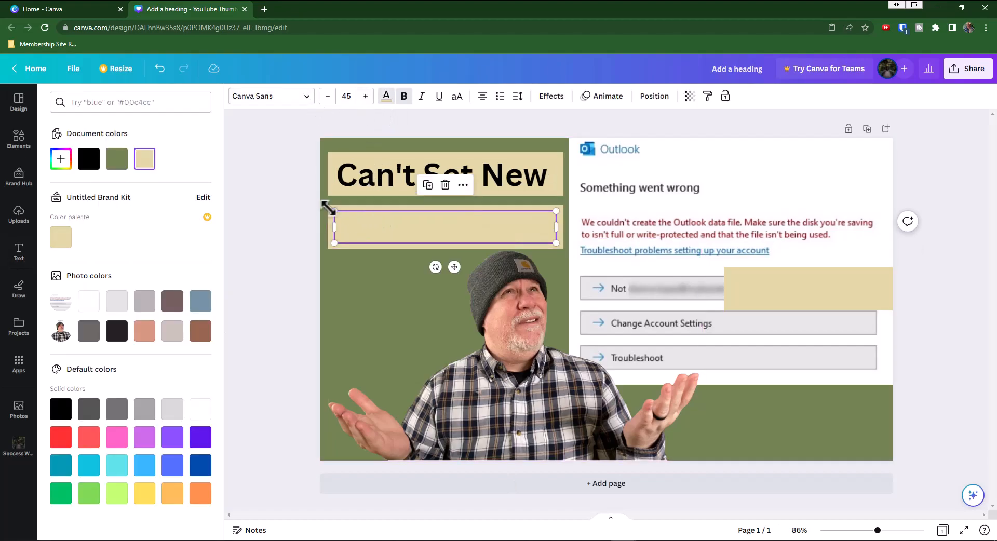
left_click_drag(355, 218, 702, 396)
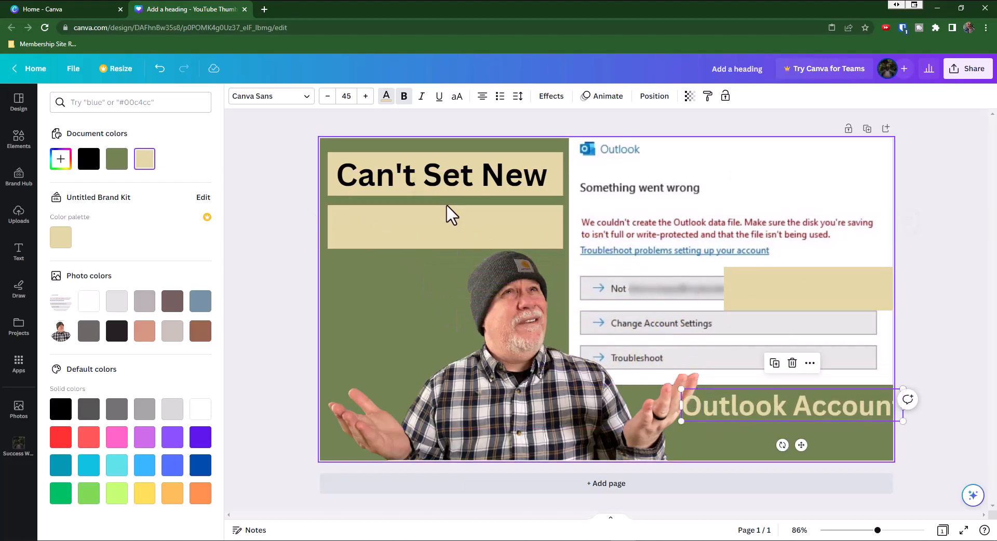
left_click(447, 217)
left_click(289, 97)
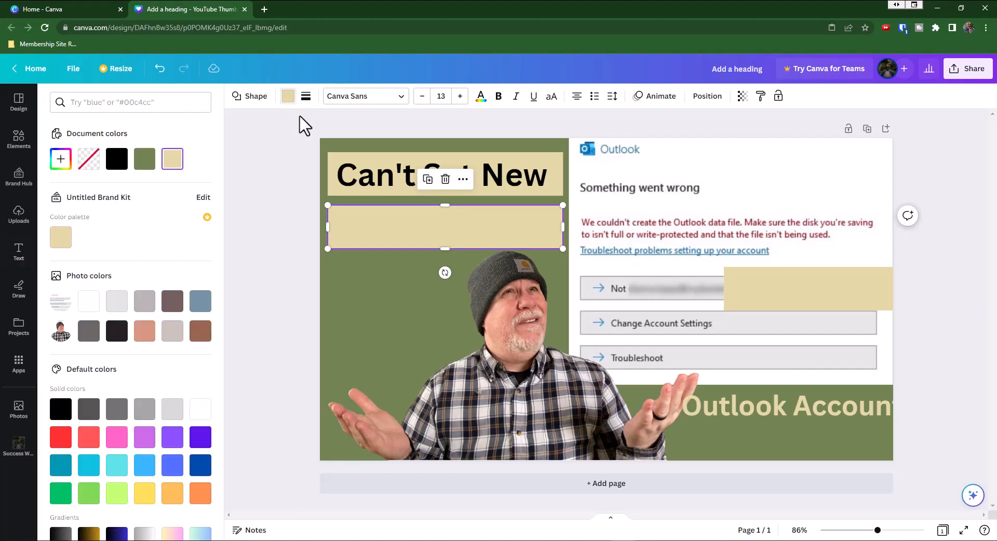
left_click(116, 158)
Step: Move the "Outlook Account" text back onto the black rectangle and center it there
left_click_drag(718, 429, 372, 237)
key("Left")
key("Left")
key("Left")
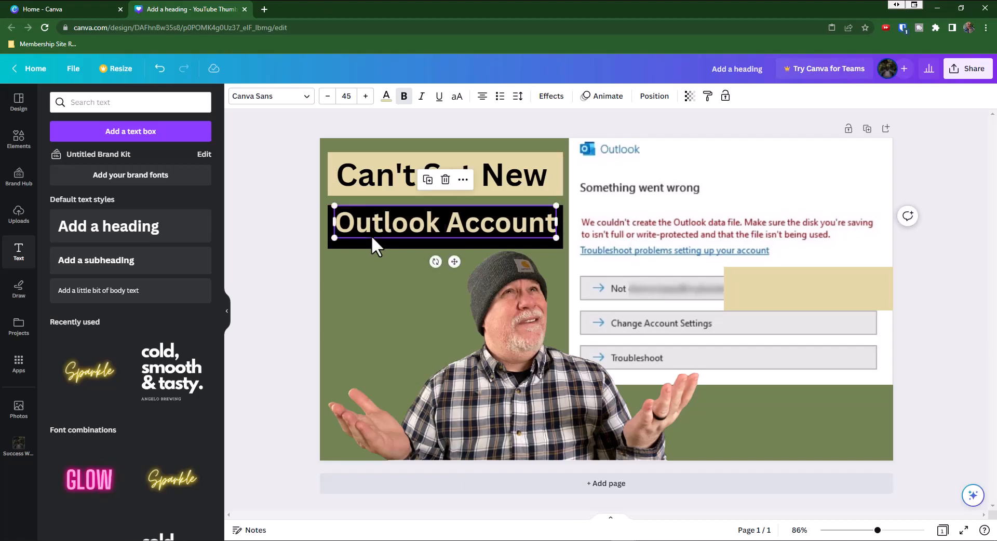
left_click_drag(384, 230, 385, 234)
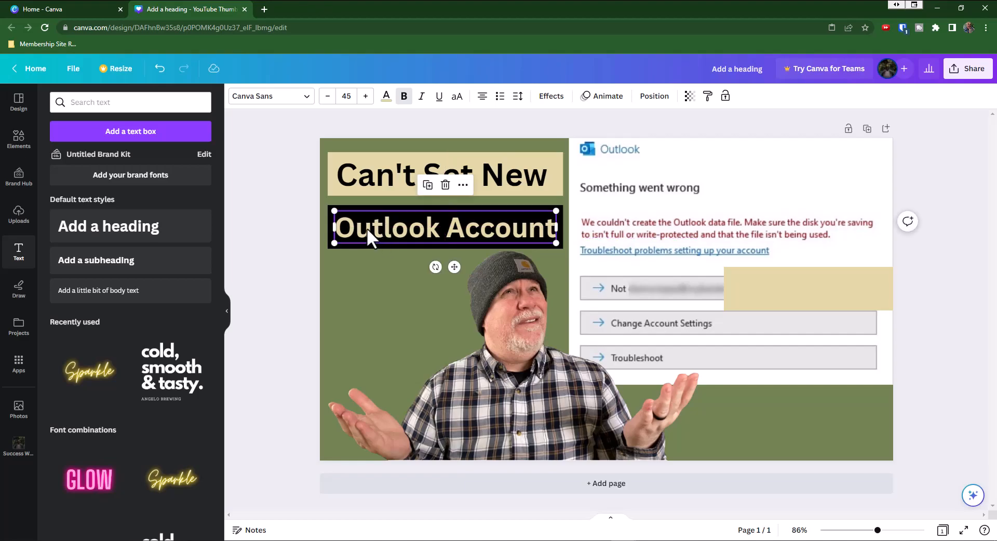
left_click(243, 276)
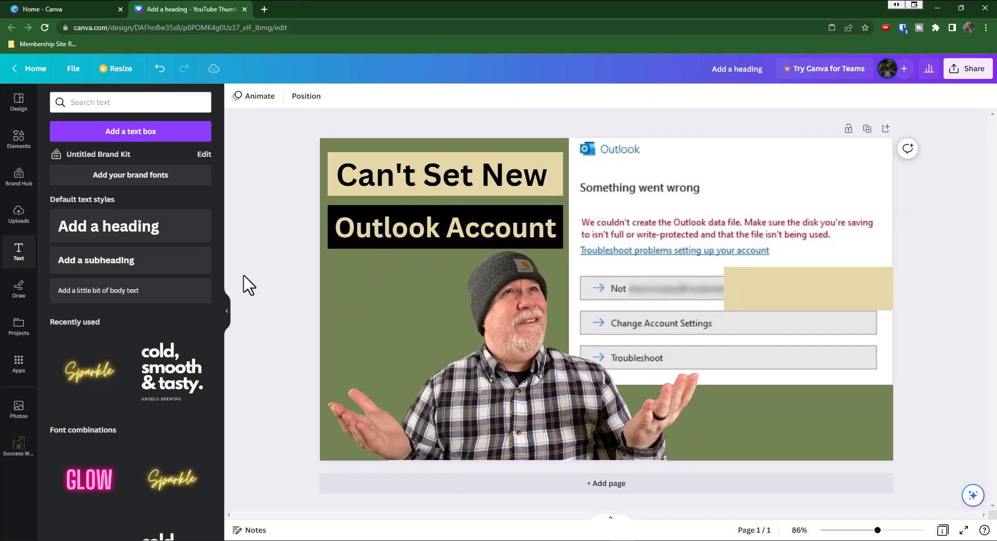
Step: Apply the Shadow effect to the "Can't Set New" text and color the shadow with the document's green
left_click(391, 176)
left_click(390, 177)
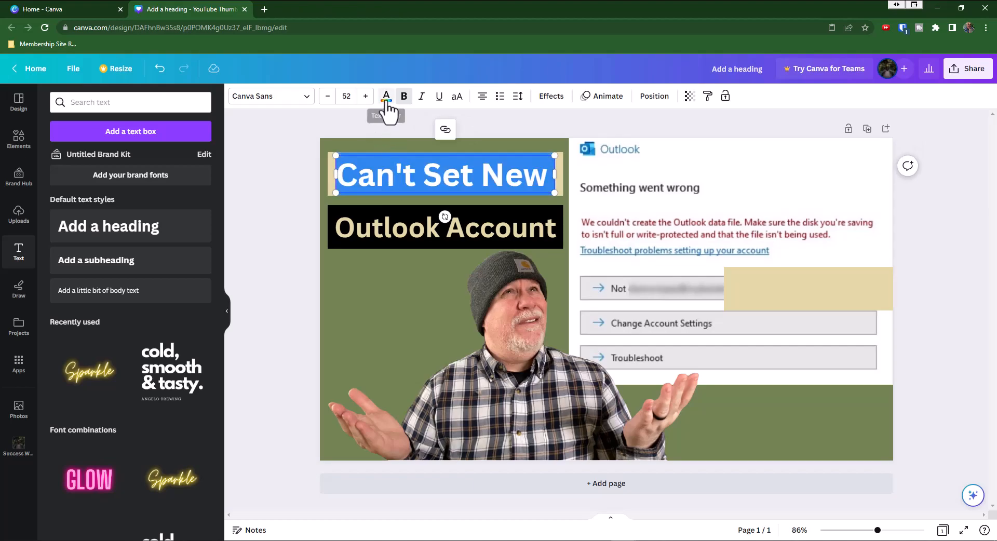
left_click(553, 100)
left_click(140, 173)
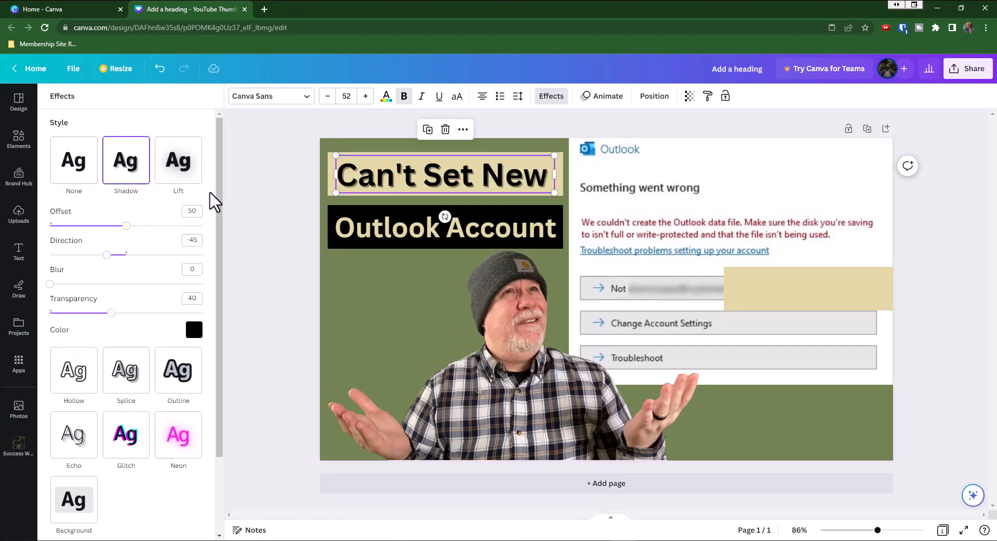
left_click(192, 328)
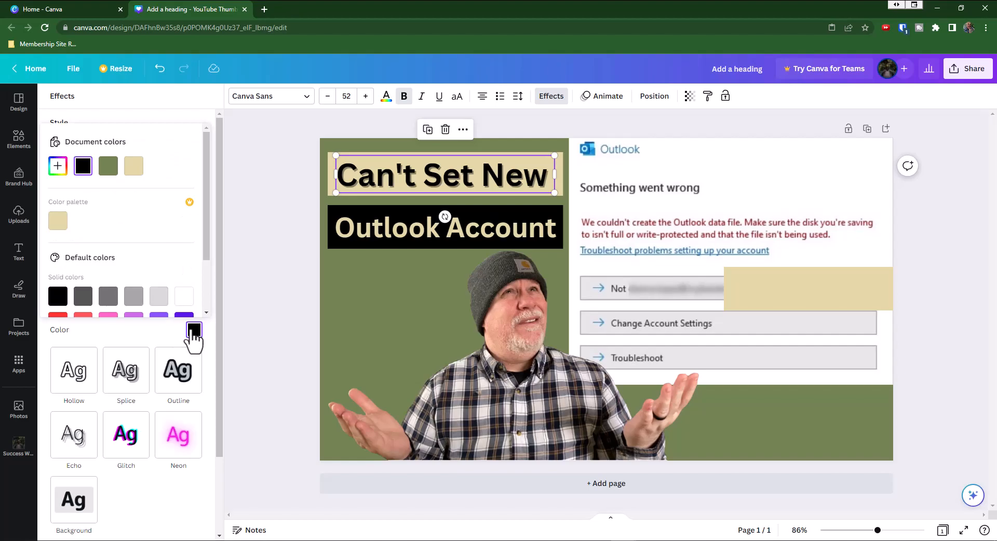
left_click(109, 168)
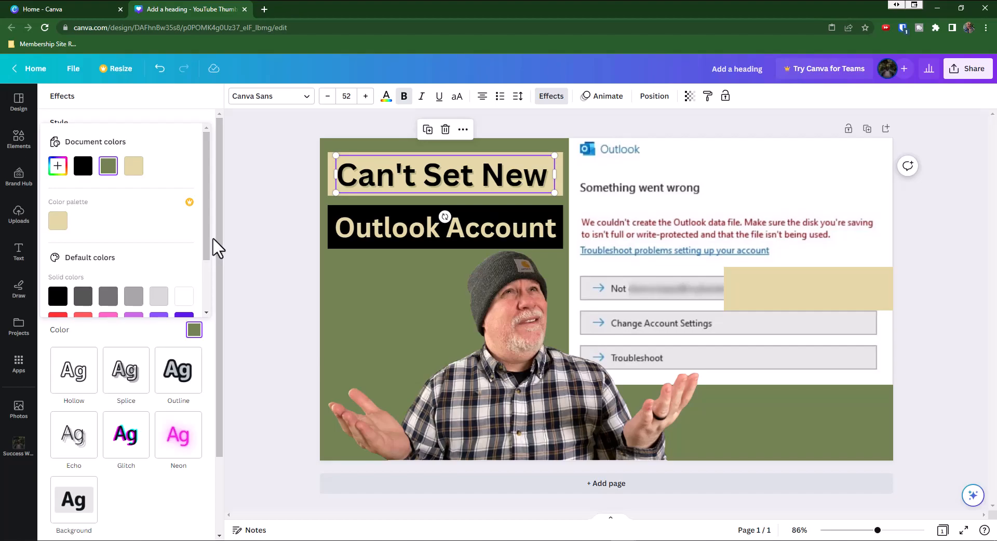
scroll(207, 258, "down", 3)
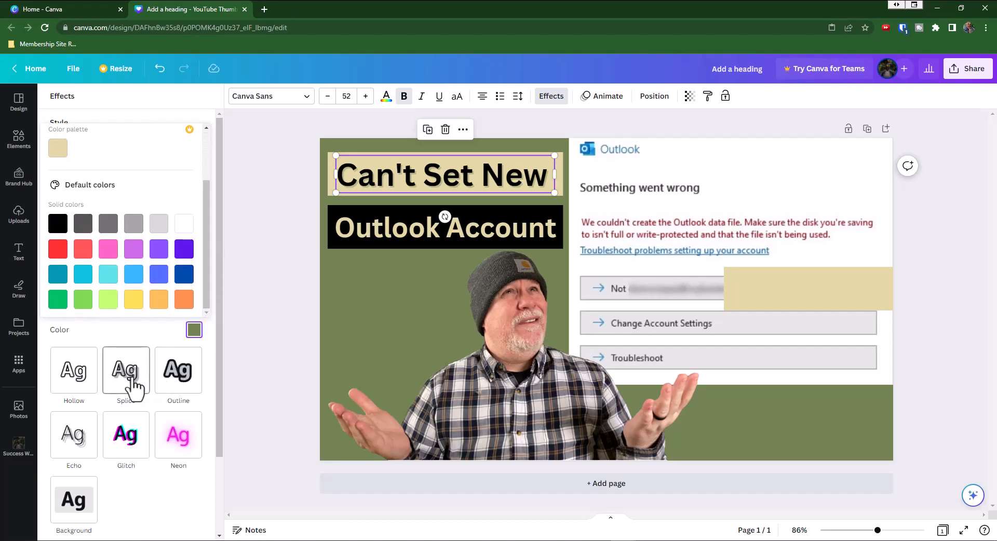
left_click(128, 377)
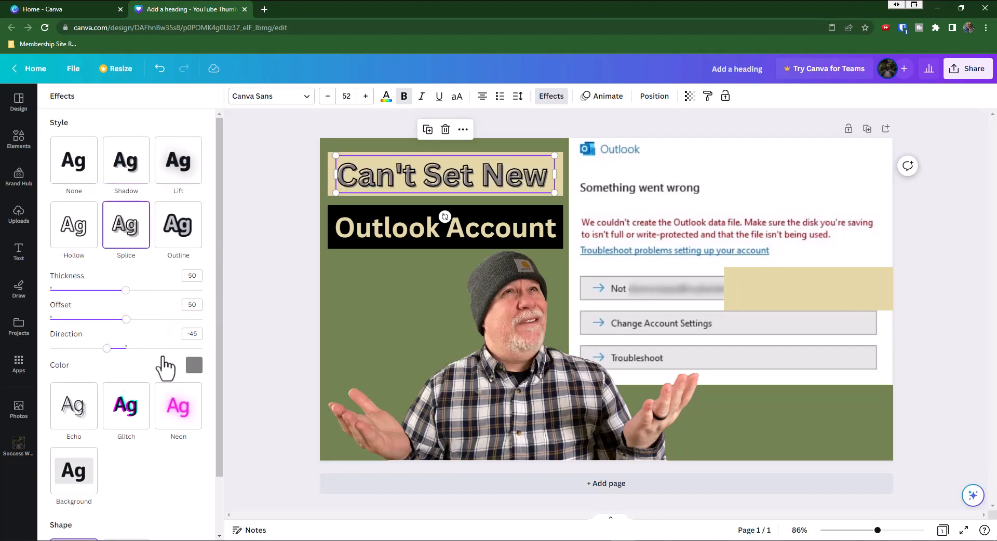
left_click(194, 365)
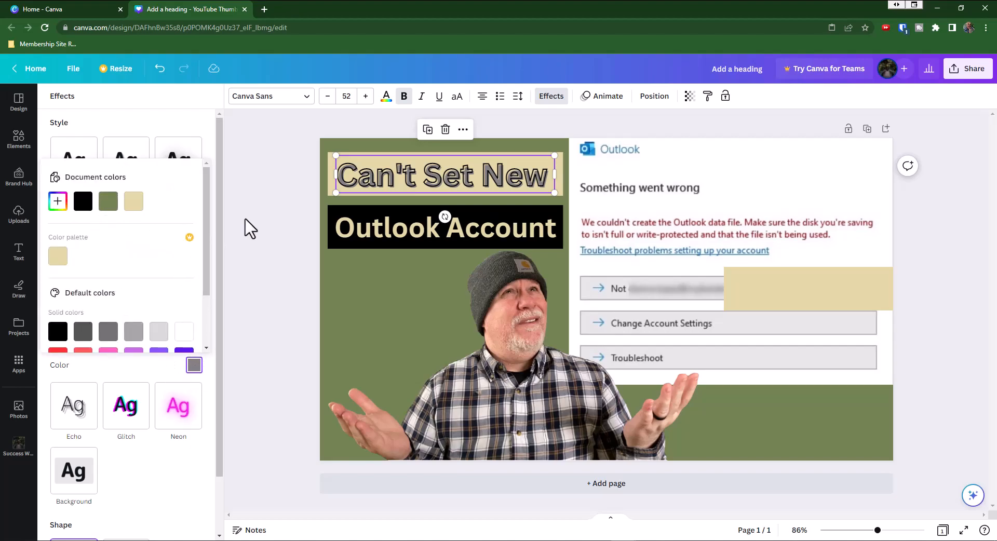
key("Escape")
key("ctrl+z")
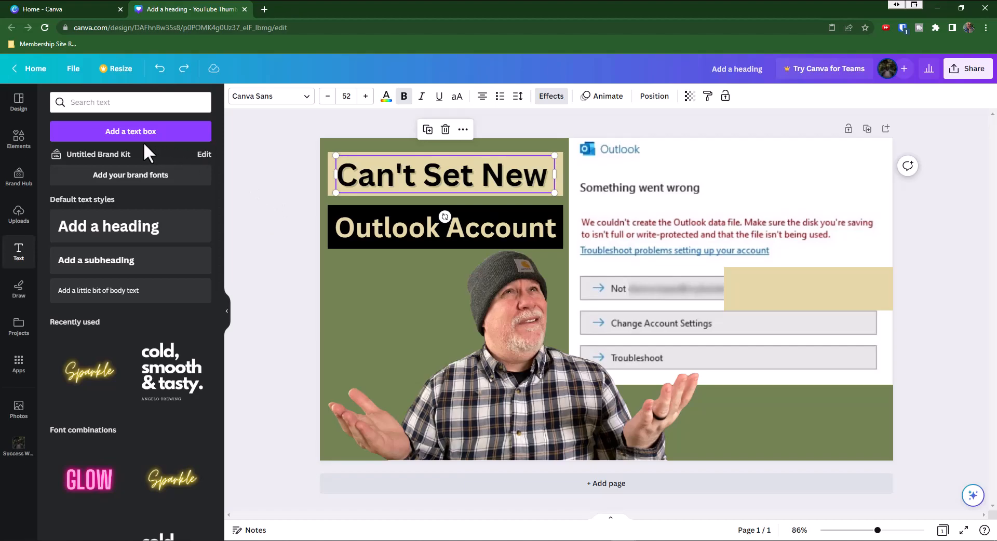
Step: Set the "Can't Set New" text shadow's transparency to 100 and its offset to 39
left_click(551, 98)
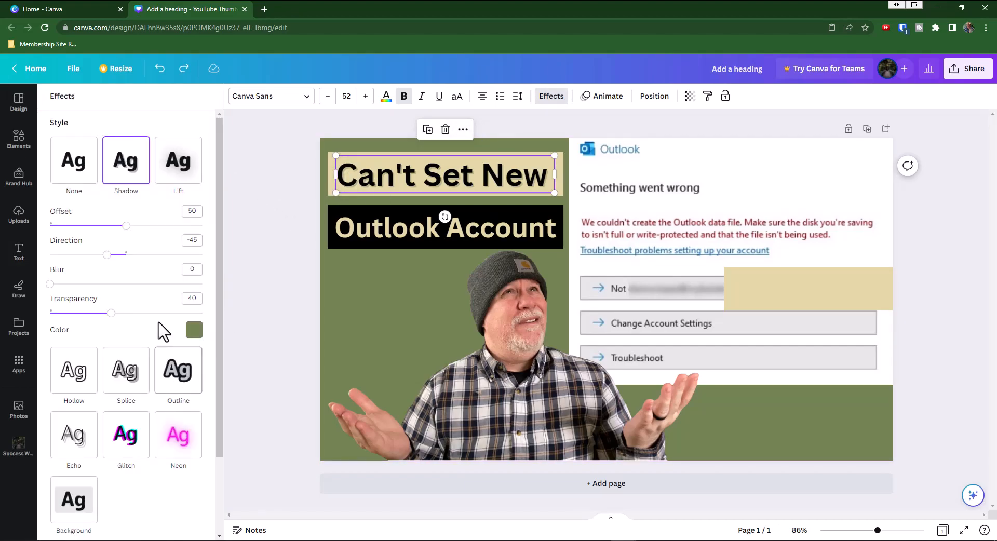
left_click_drag(111, 312, 215, 322)
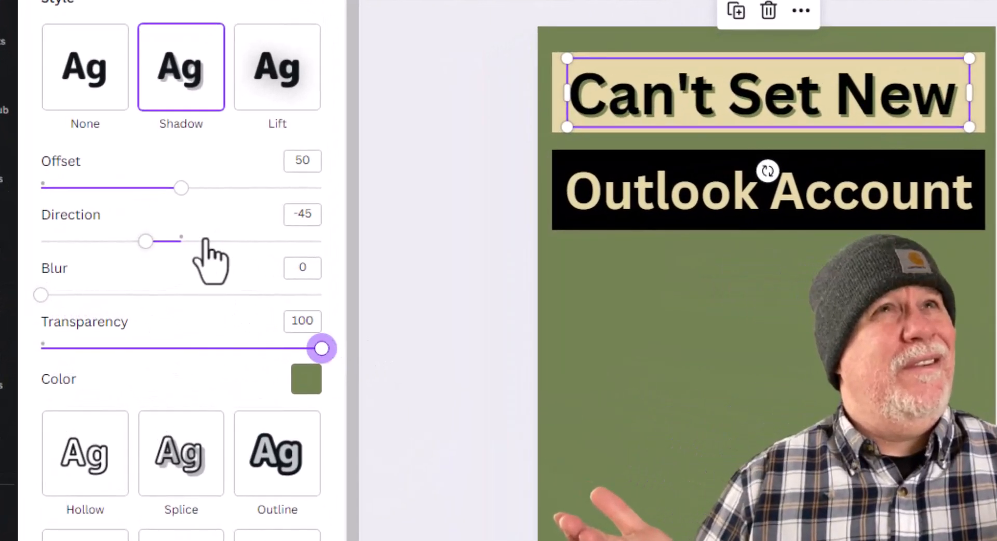
left_click_drag(181, 188, 150, 188)
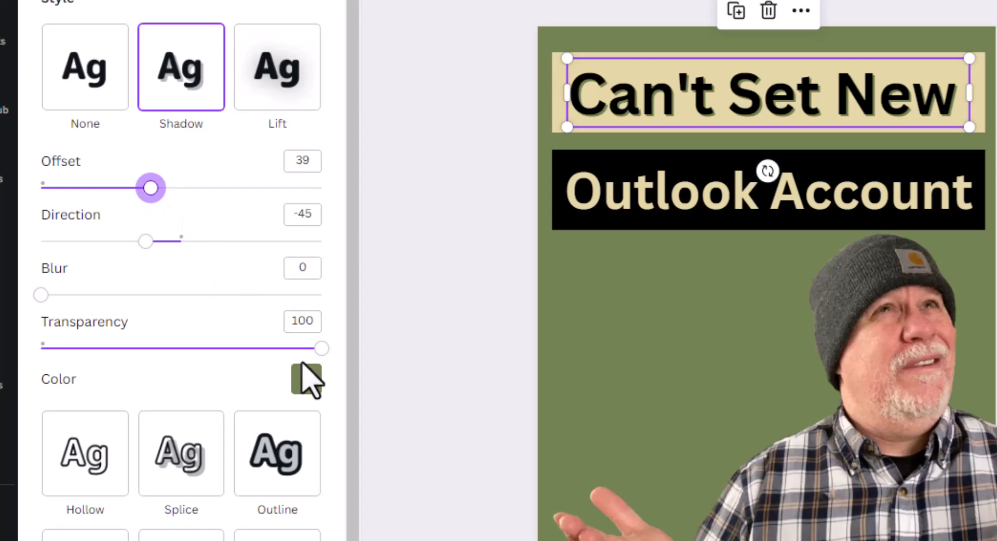
left_click(320, 349)
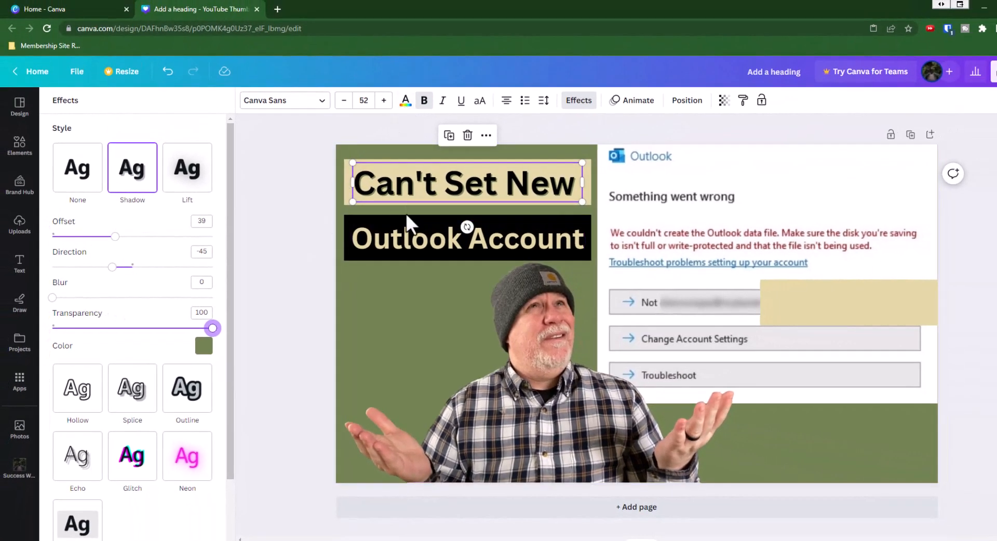
Step: Apply the Shadow effect to the "Outlook Account" text and color that shadow with the document's green
left_click(399, 236)
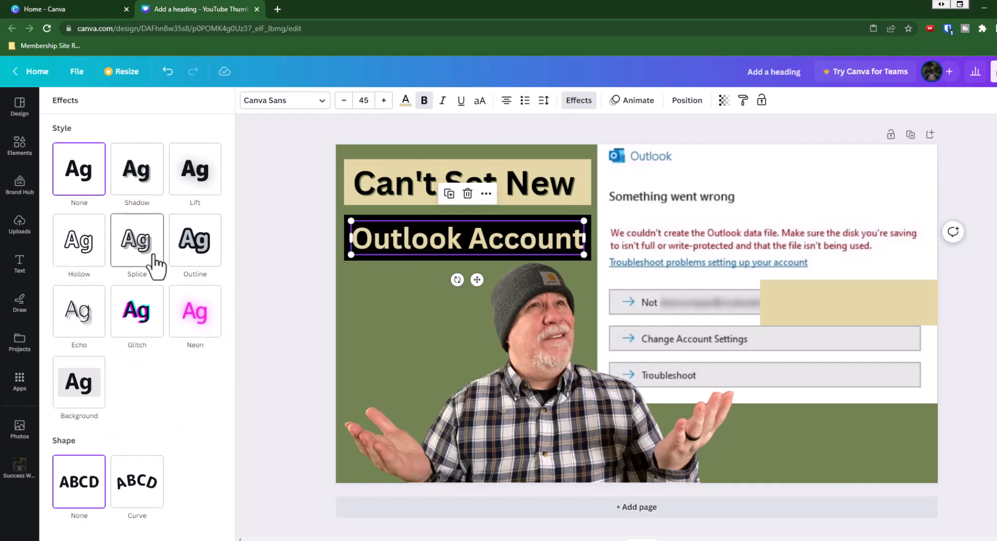
left_click(147, 191)
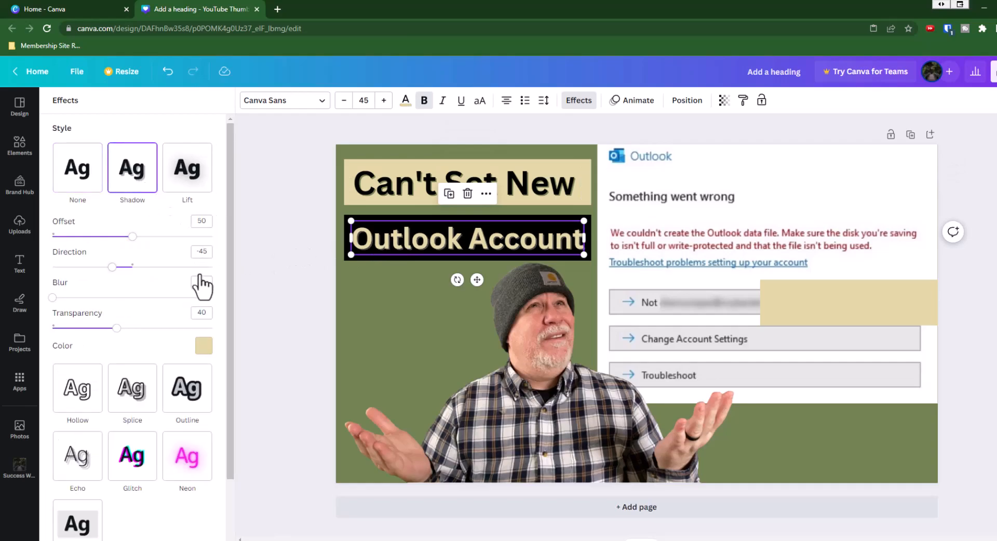
left_click(204, 345)
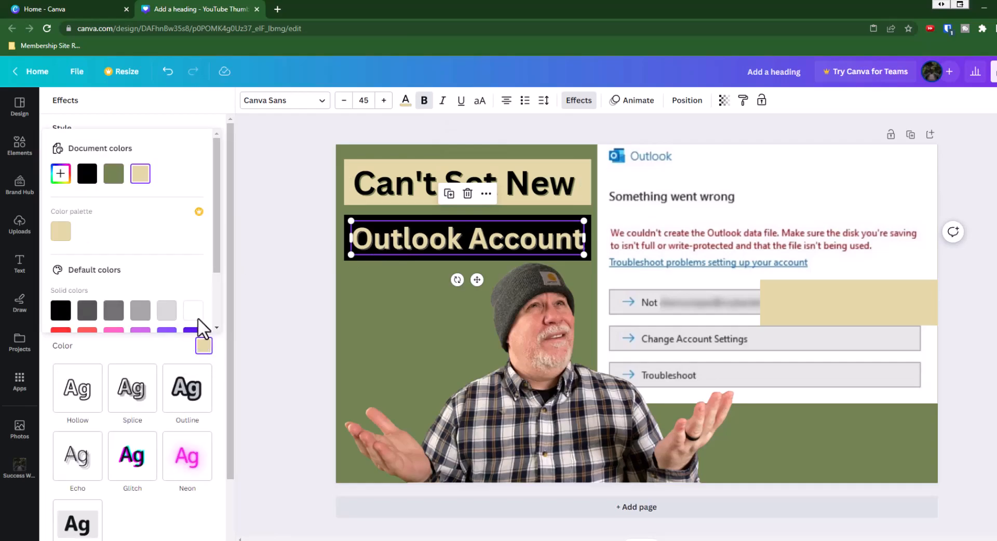
left_click(112, 179)
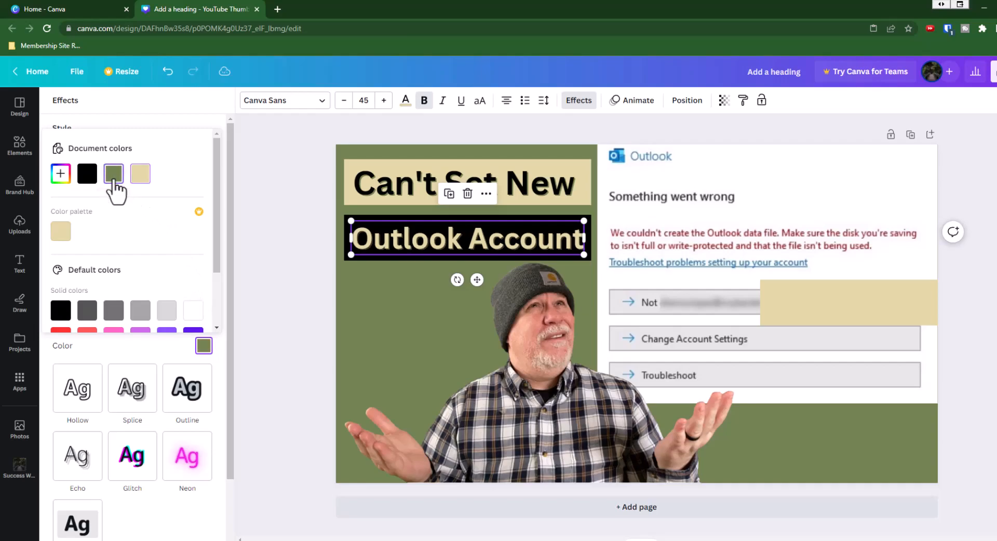
left_click_drag(216, 235, 219, 203)
left_click(193, 127)
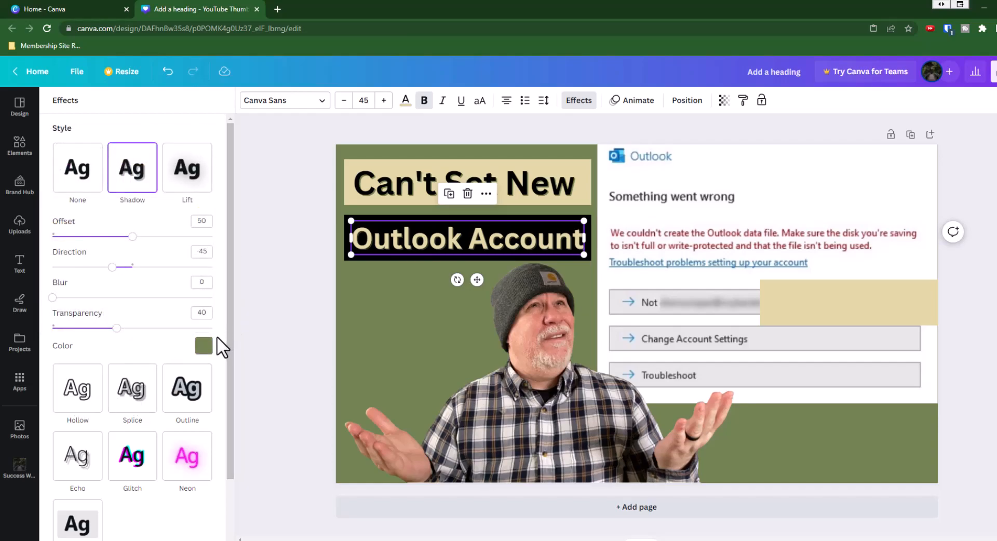
Step: Set the "Outlook Account" text shadow's transparency to 100 and slightly reduce its offset
left_click_drag(118, 333, 213, 332)
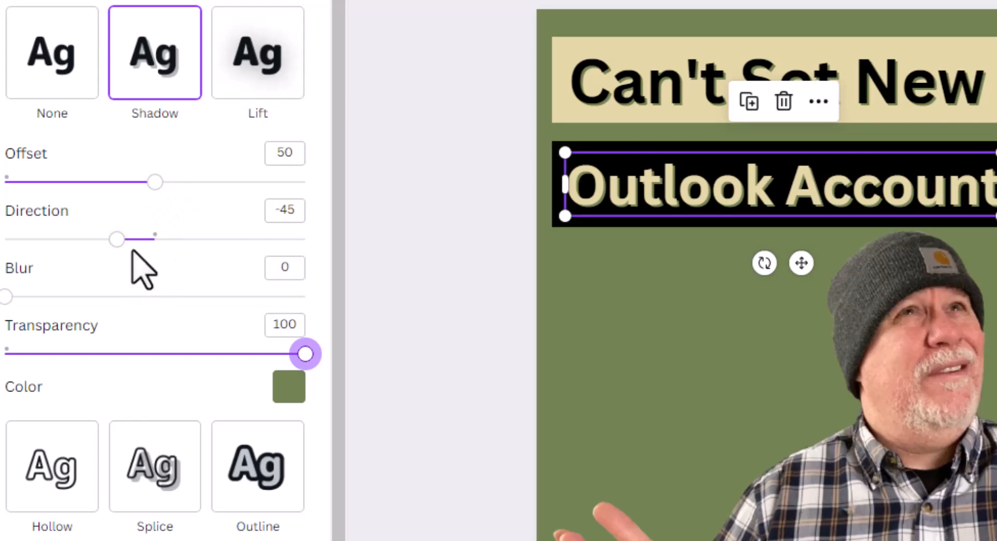
left_click(154, 182)
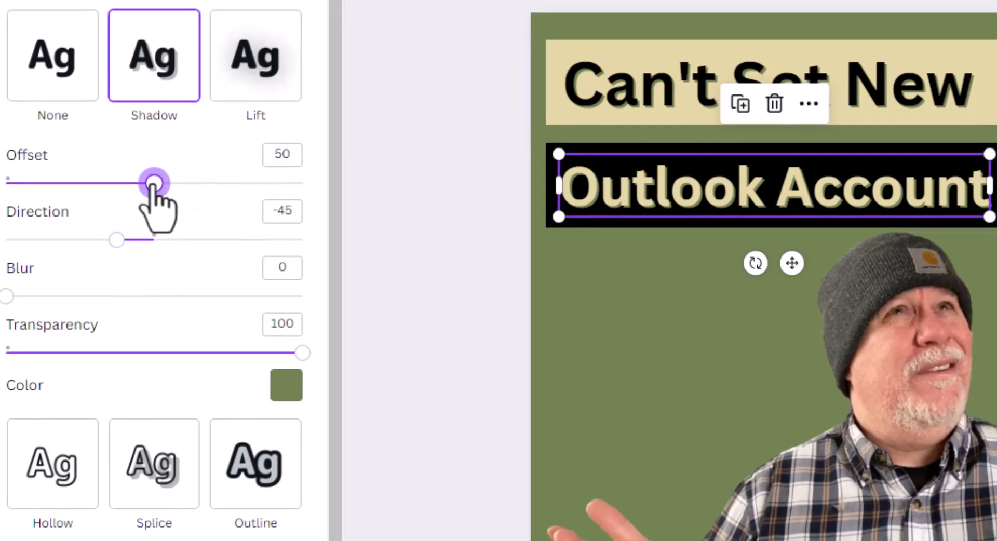
left_click_drag(154, 183, 151, 183)
left_click(377, 167)
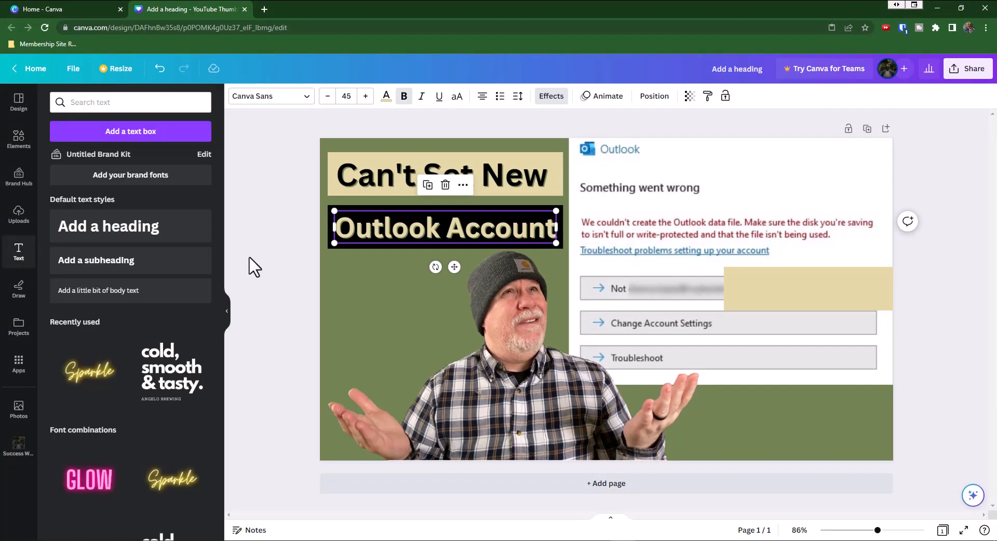
left_click(251, 195)
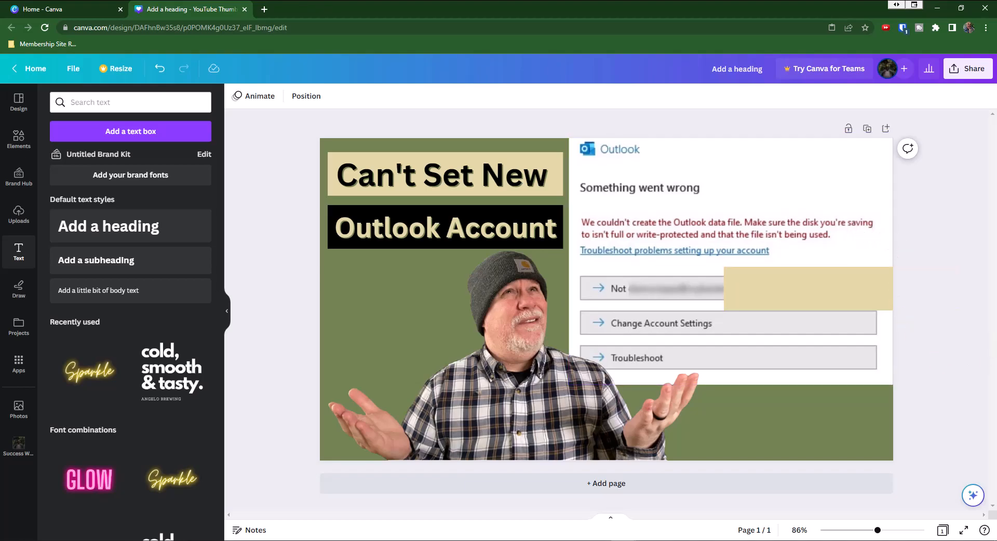
Step: Delete the leftover beige rectangle that covers part of the Outlook error screenshot
left_click(827, 294)
key("Delete")
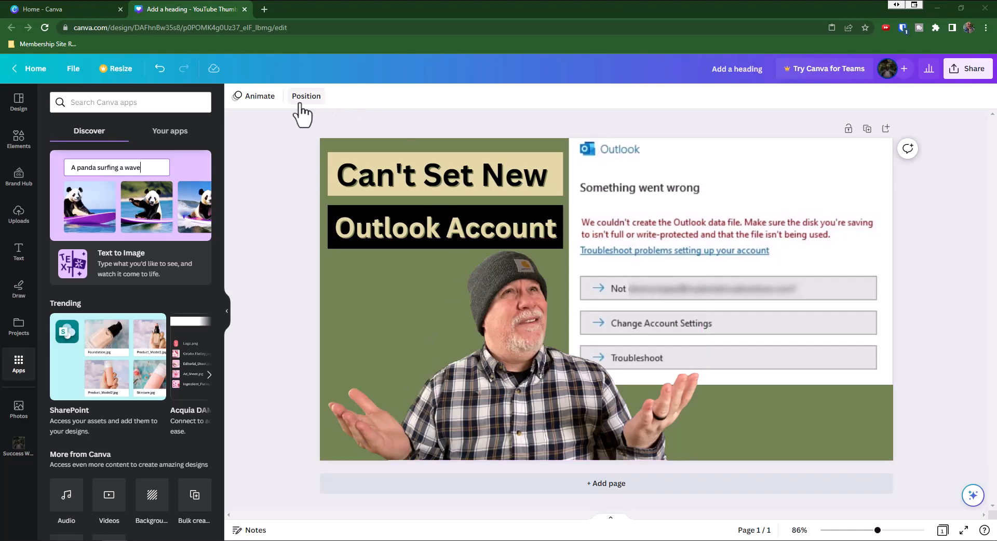
Step: Apply the Glow shadow effect to the photo of the man
left_click(498, 356)
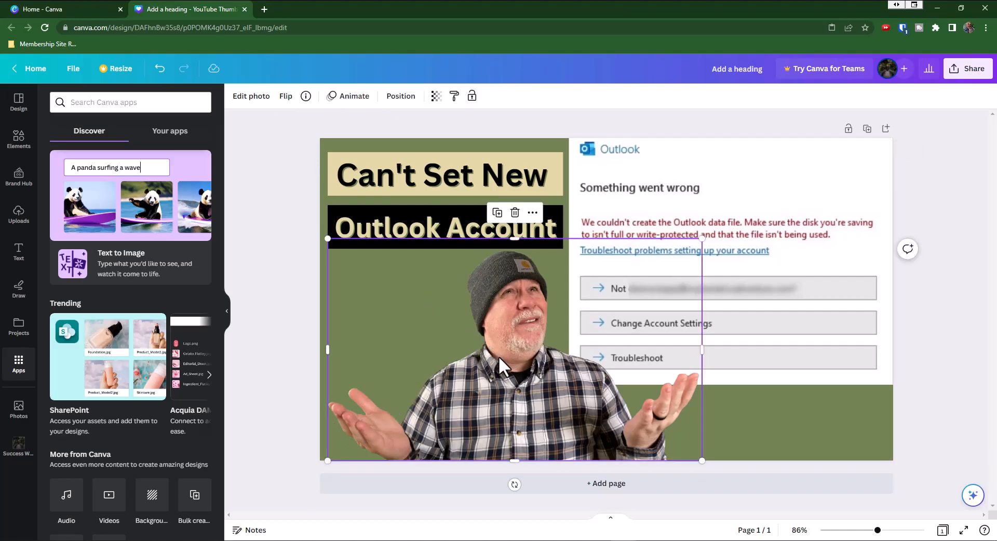
left_click(259, 97)
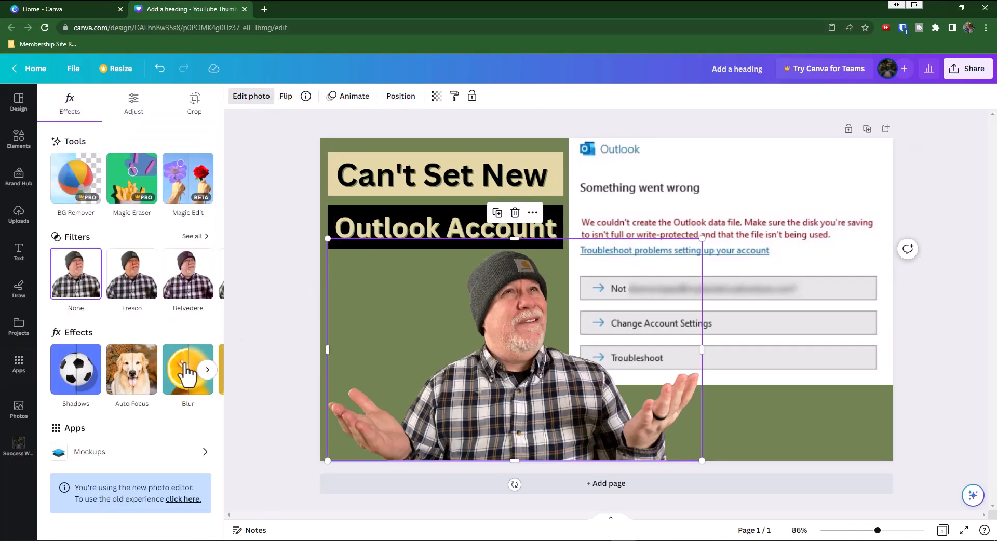
left_click(74, 394)
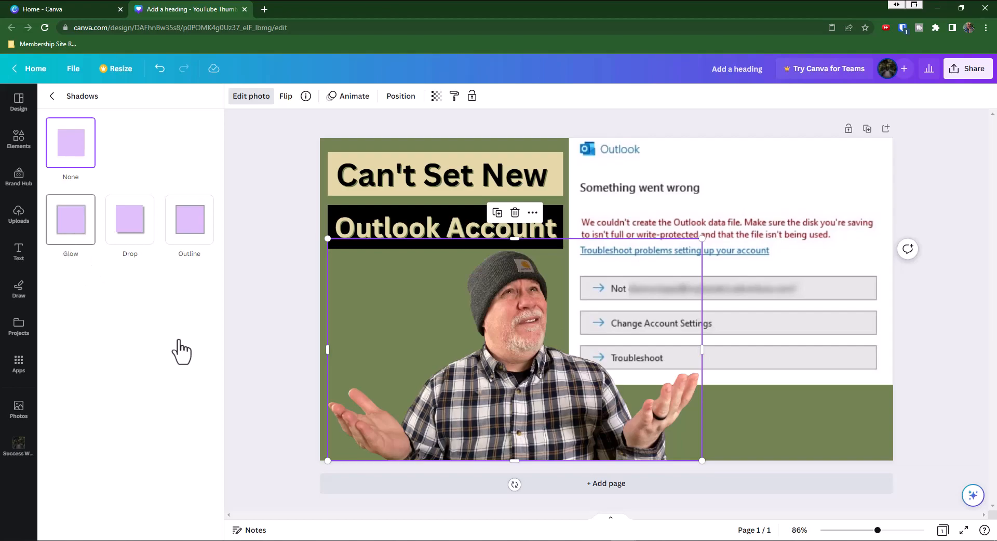
left_click(96, 227)
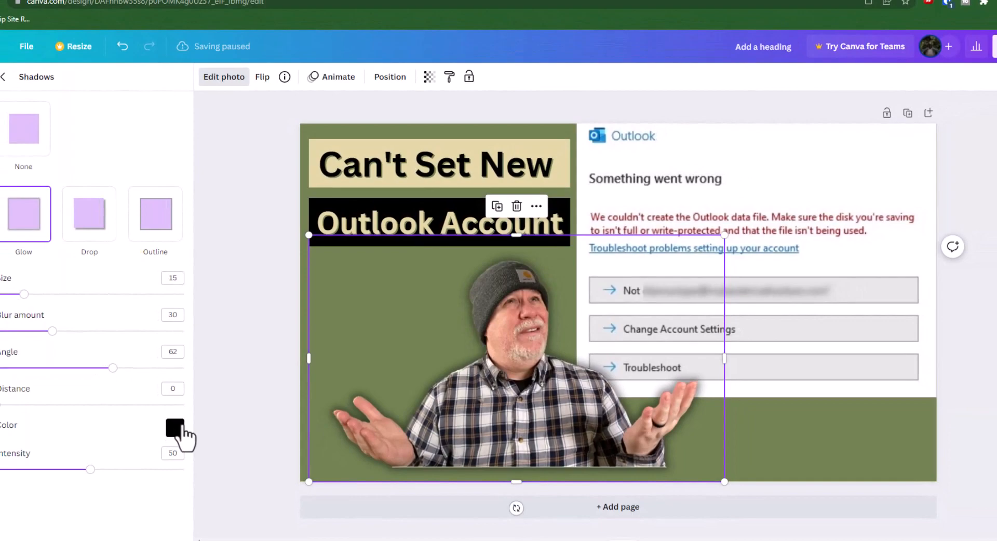
Step: Set the photo's glow color to the beige #E3D7A5
left_click(179, 428)
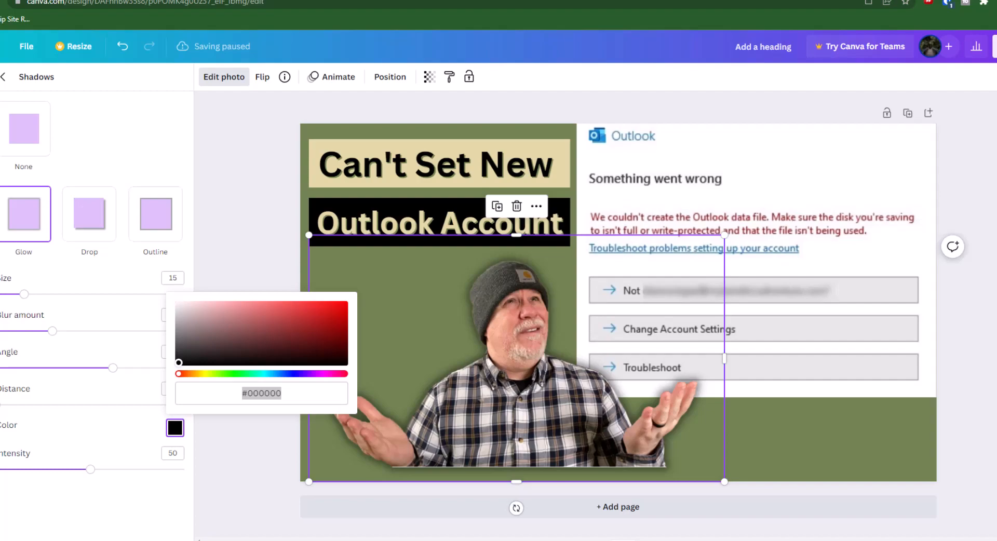
left_click(298, 396)
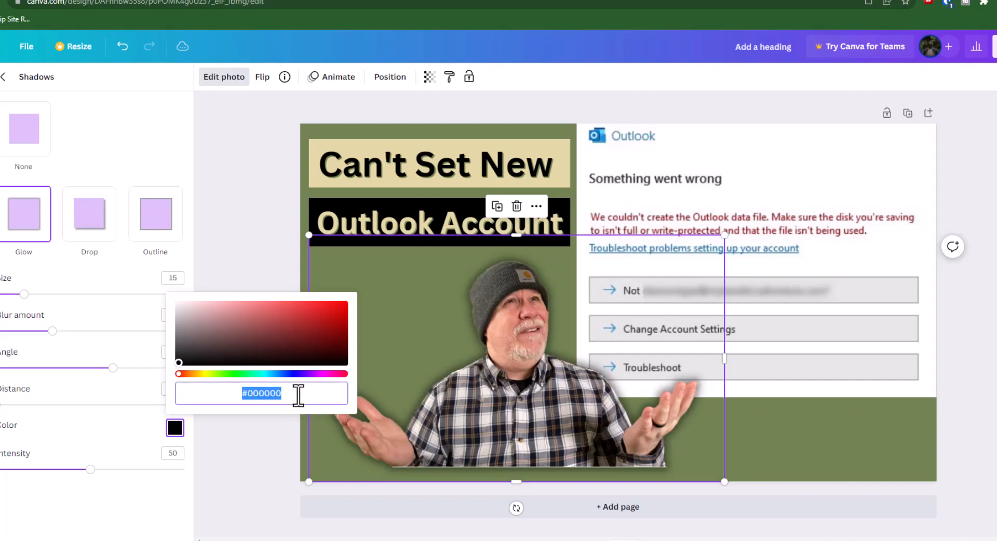
type("#E3D7A5")
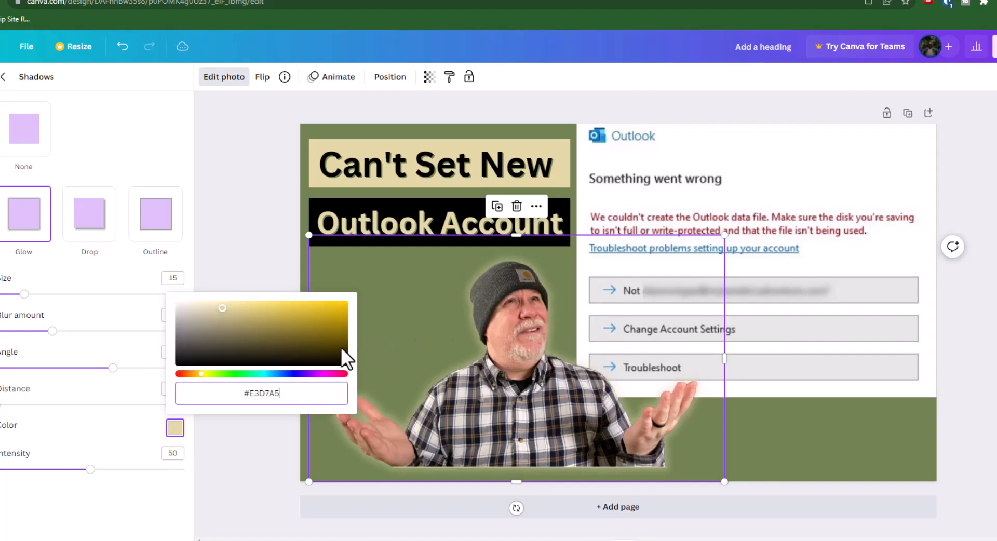
key("ctrl+a")
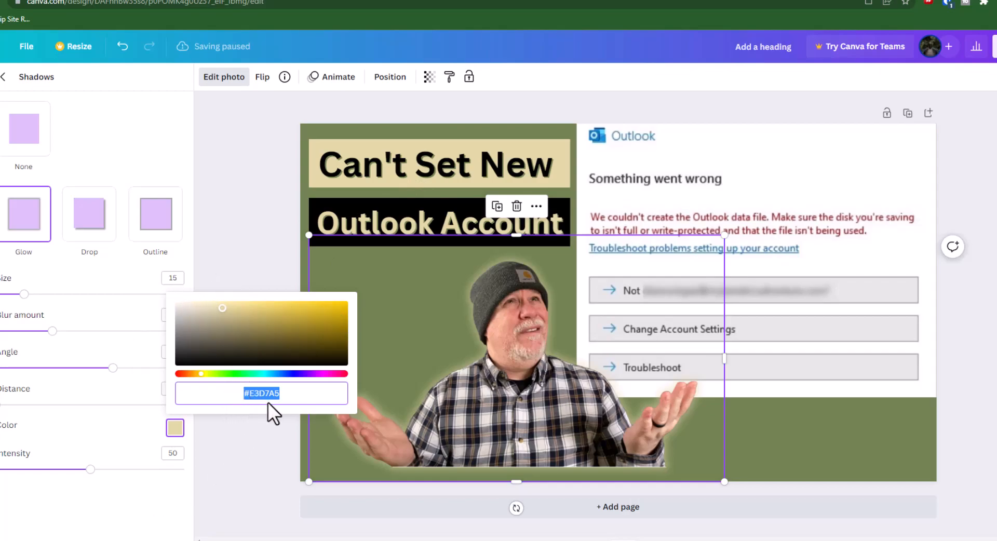
key("Return")
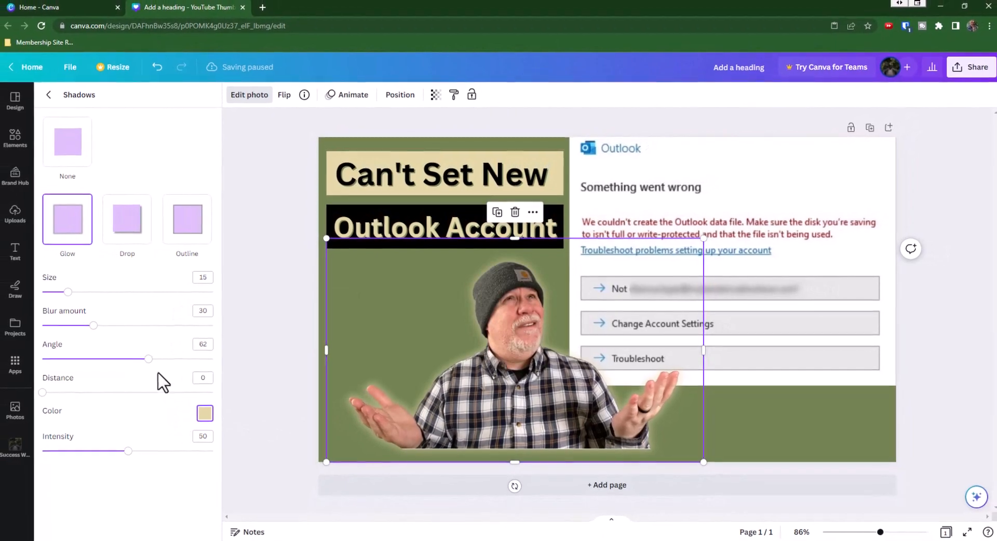
Step: Set the photo's glow size to 21, blur amount to 16 and intensity to 34, keeping the distance at 0
mouse_move(71, 292)
left_mouse_down()
mouse_move(200, 327)
mouse_move(198, 311)
mouse_move(178, 295)
mouse_move(152, 306)
mouse_move(144, 298)
mouse_move(82, 304)
left_mouse_up()
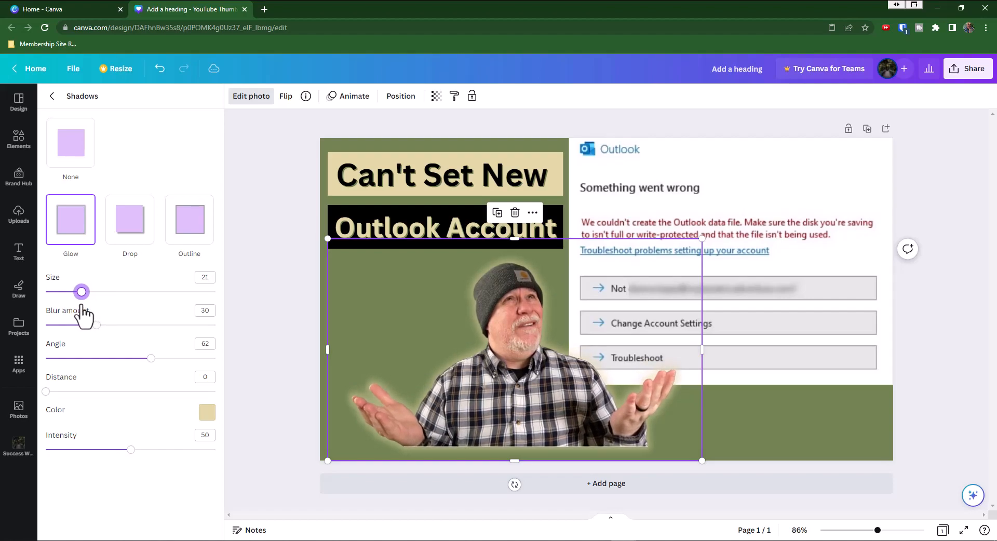
left_click_drag(96, 325, 73, 338)
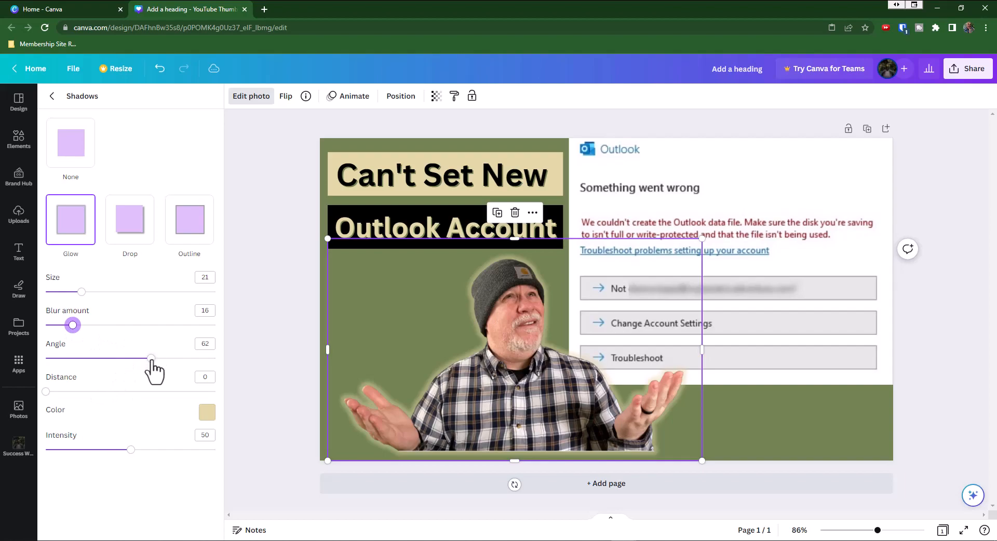
left_click_drag(48, 392, 2, 405)
left_click_drag(130, 450, 245, 463)
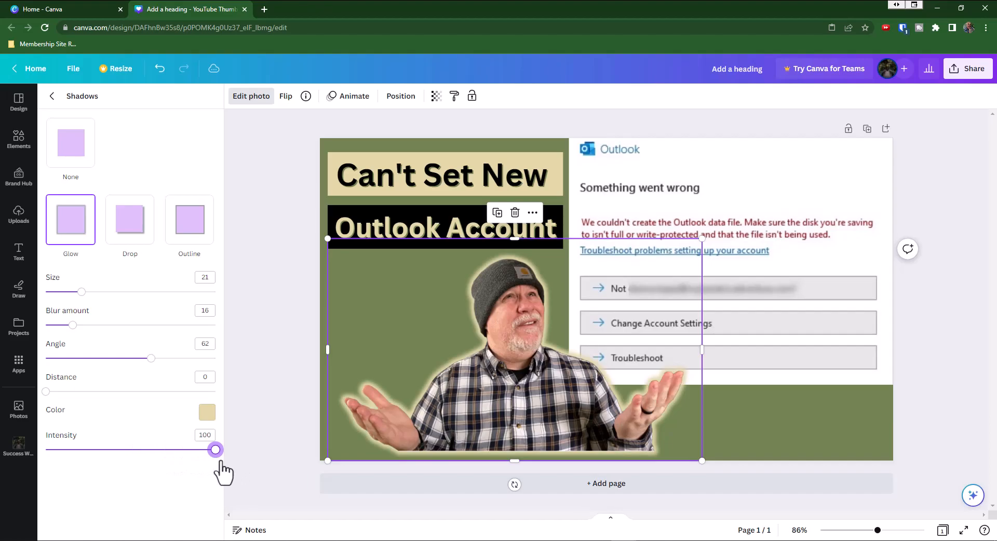
left_click_drag(211, 461, 108, 459)
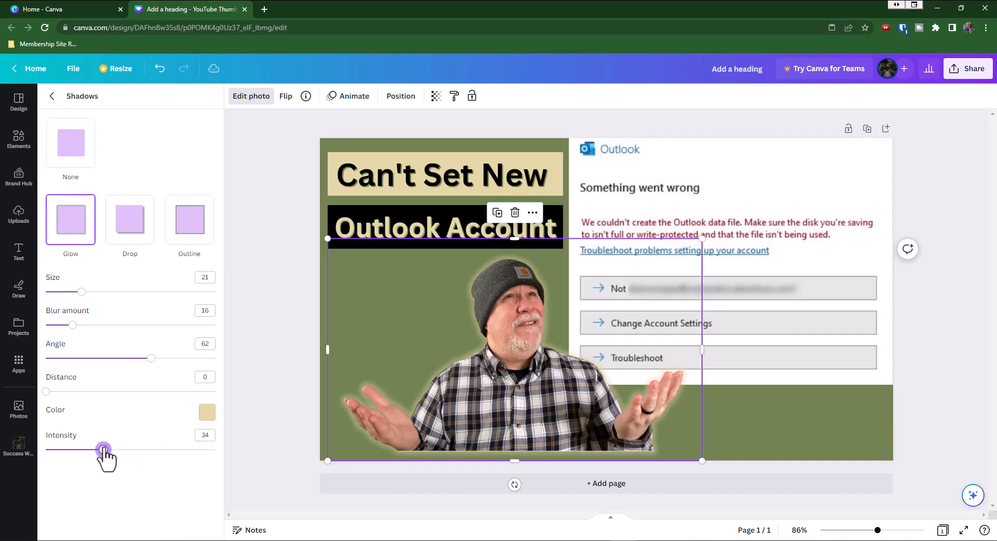
Step: Move the glowing photo slightly down and left so it sits in the page's lower-left corner
left_click_drag(466, 399, 446, 410)
left_click(286, 323)
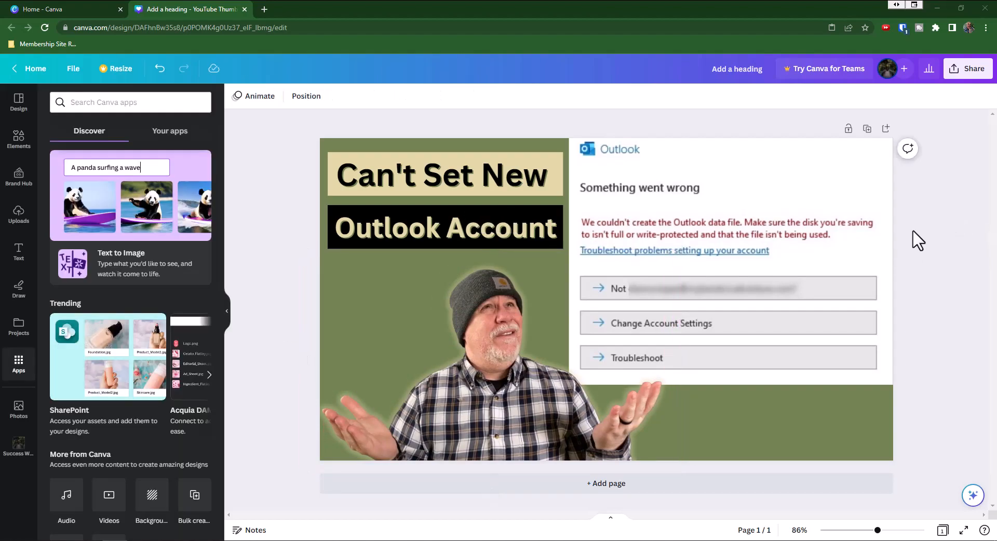
Step: Download the finished thumbnail as a PNG at 1,280 × 720 px
left_click(961, 70)
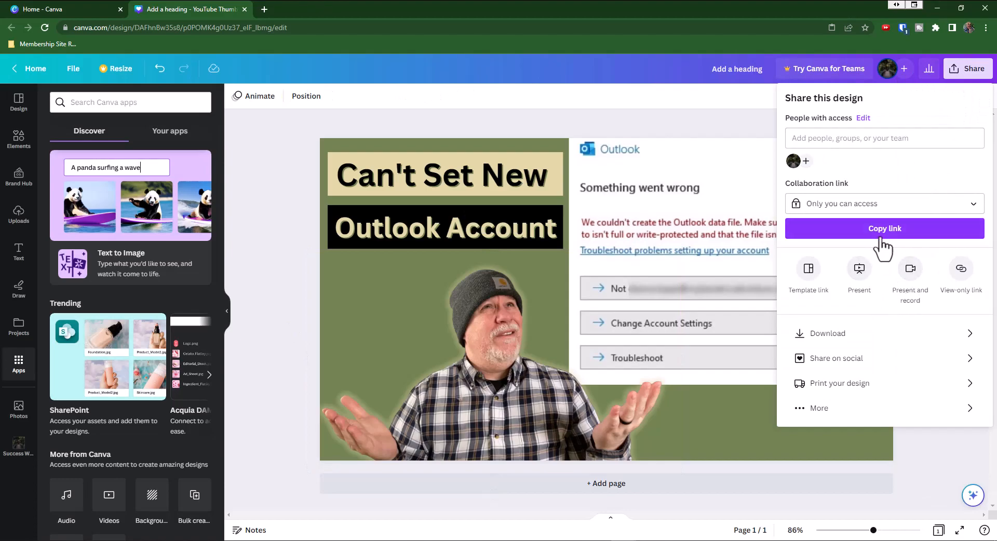
left_click(841, 334)
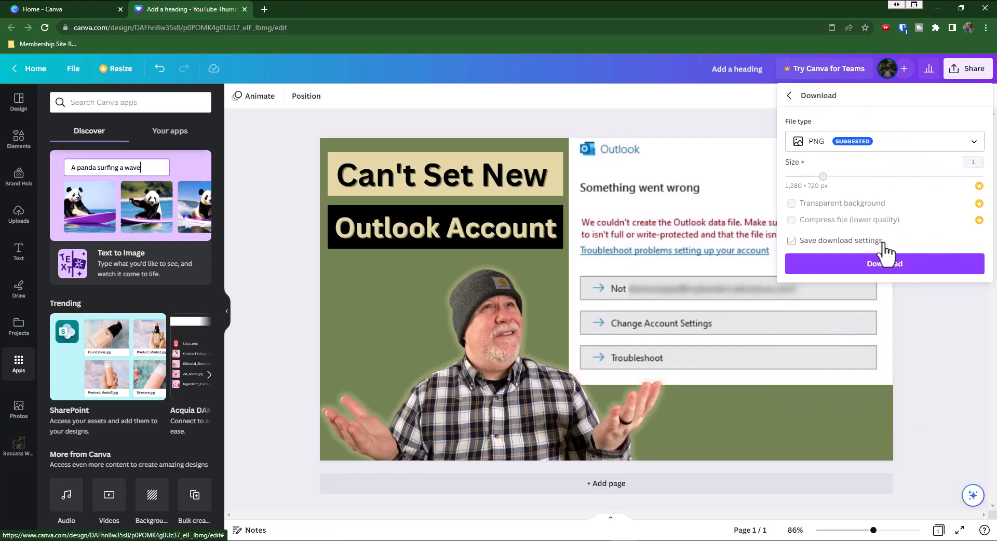
left_click(888, 263)
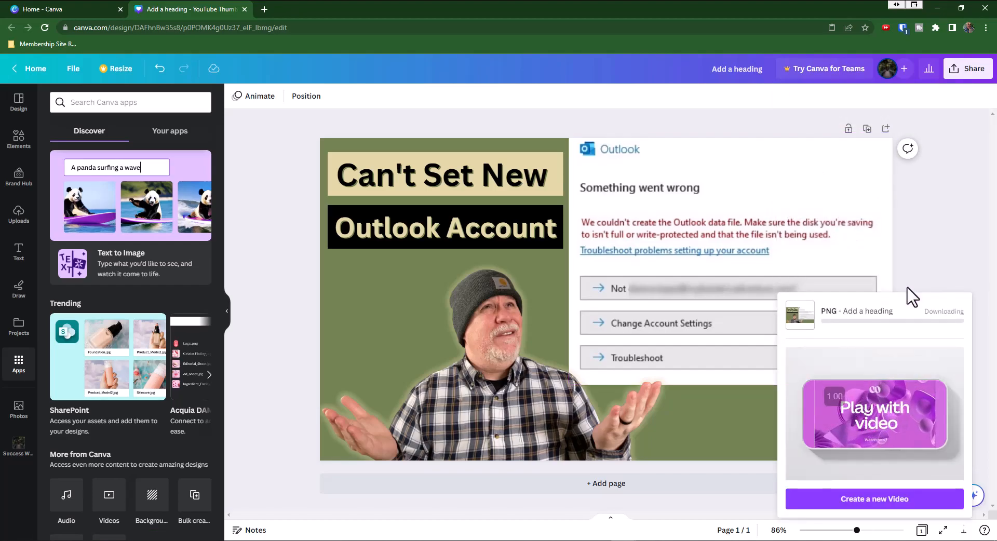